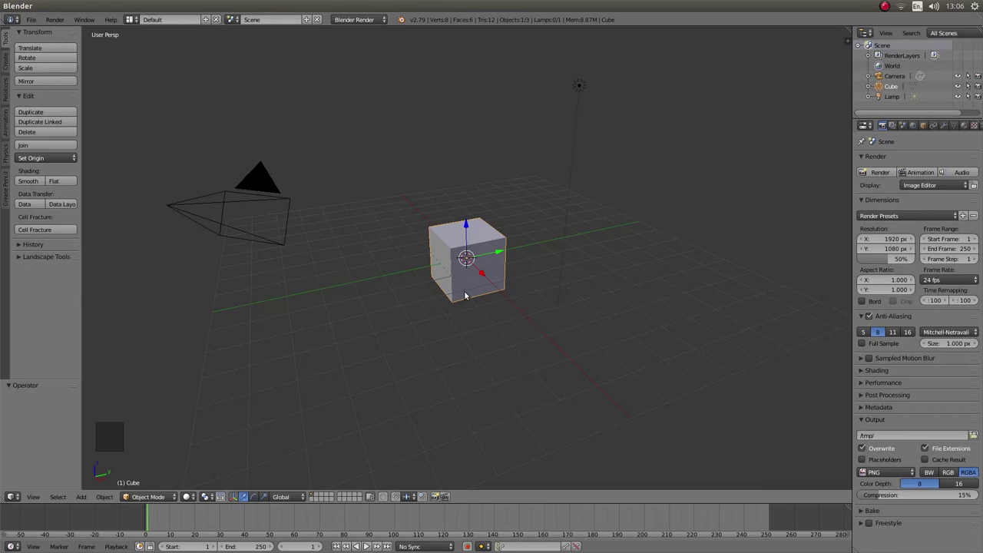
- Delete the default cube and add an Ico Sphere mesh
key("x")
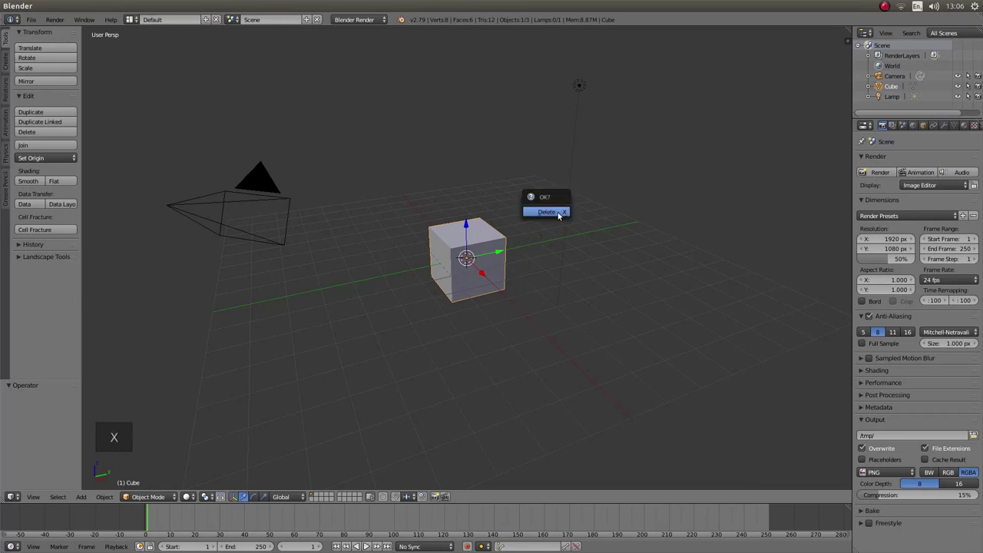
left_click(559, 214)
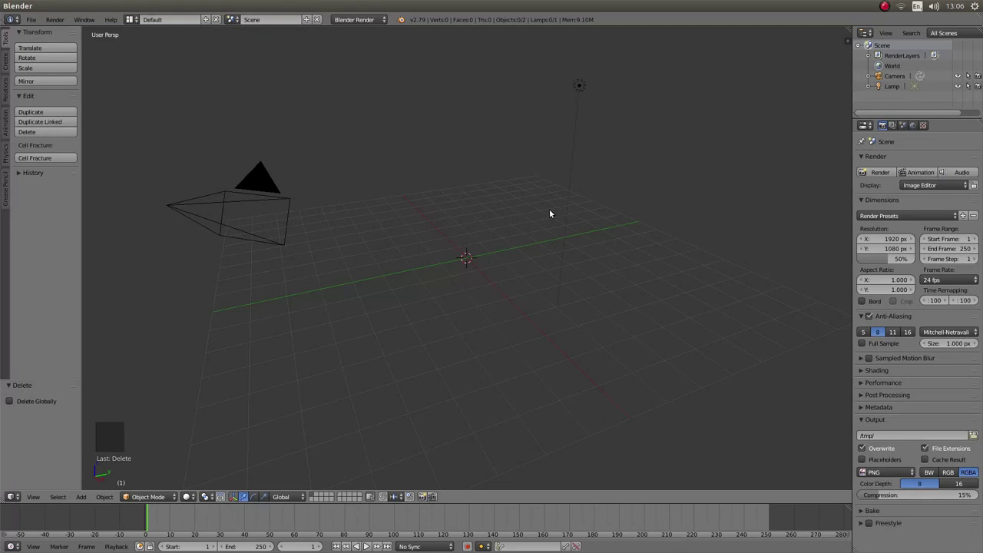
key("shift+a")
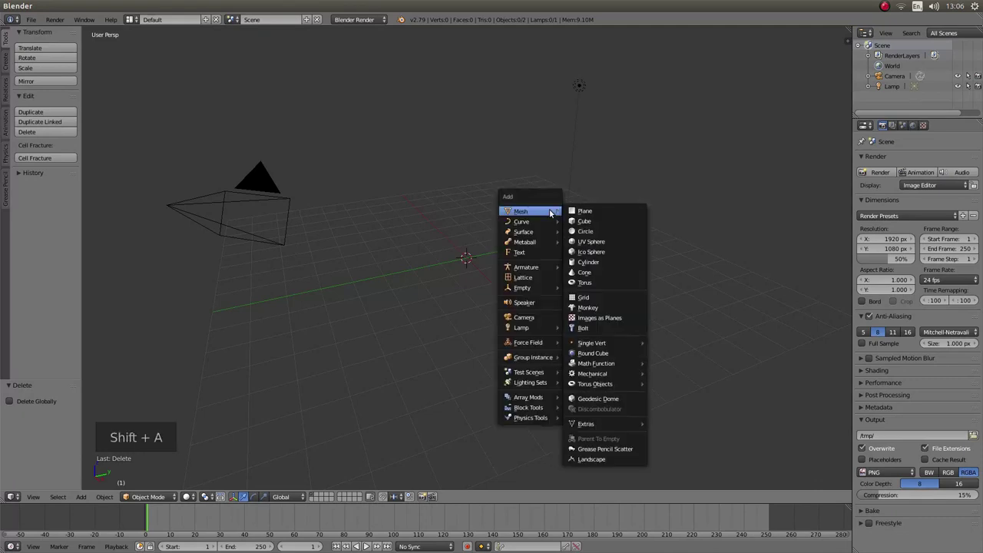
left_click(603, 251)
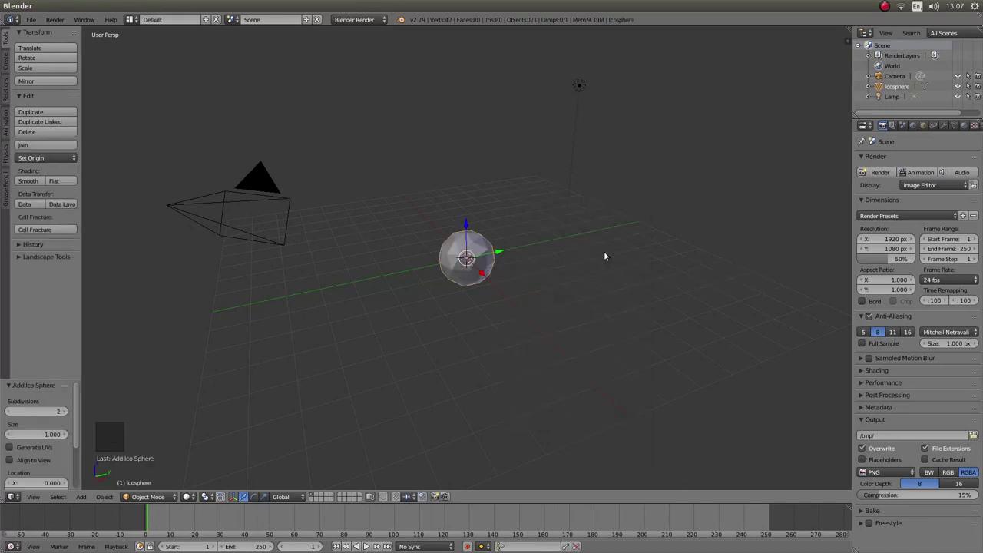
- Set the Ico Sphere's subdivisions to 4
left_click(33, 416)
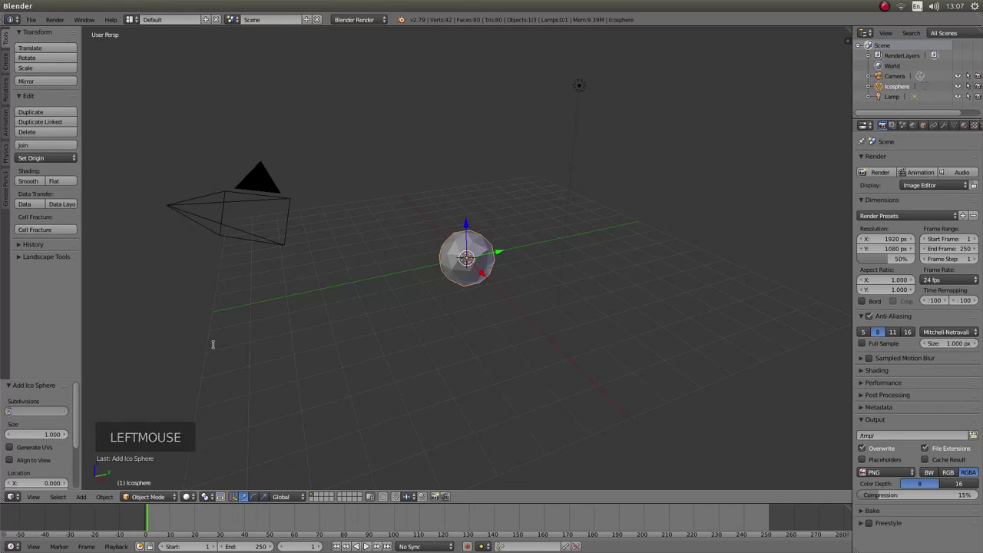
key("BackSpace")
type("4")
key("Return")
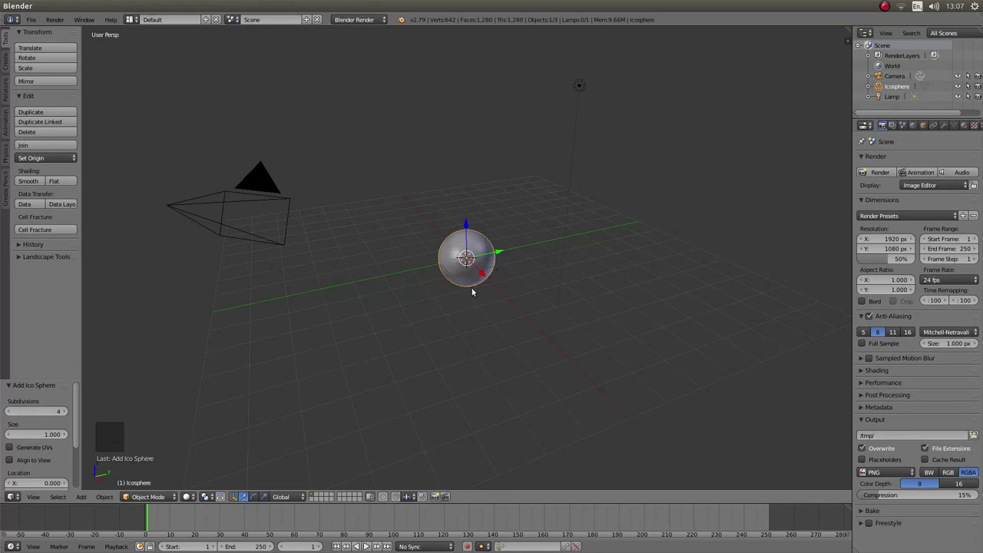
scroll(472, 292, "up", 10)
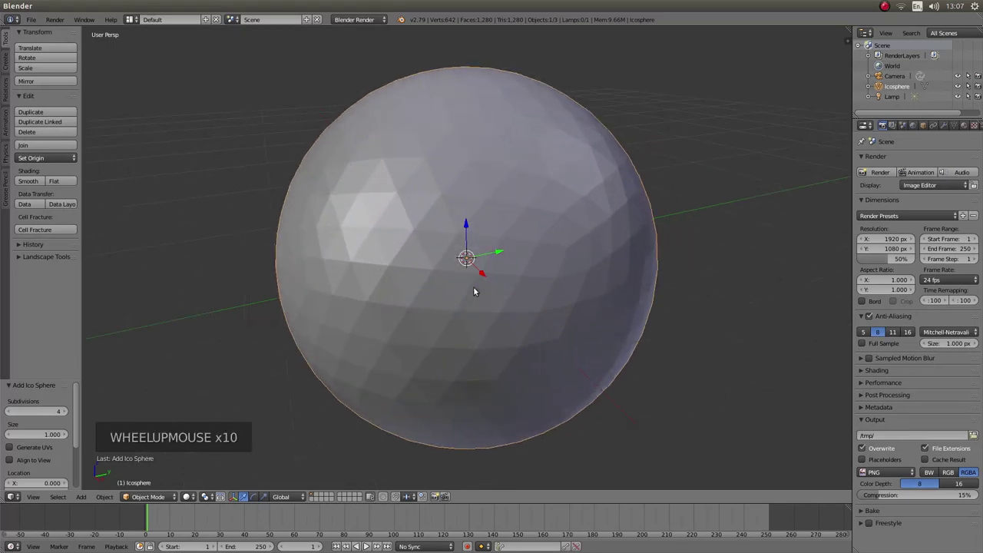
scroll(474, 291, "down", 1)
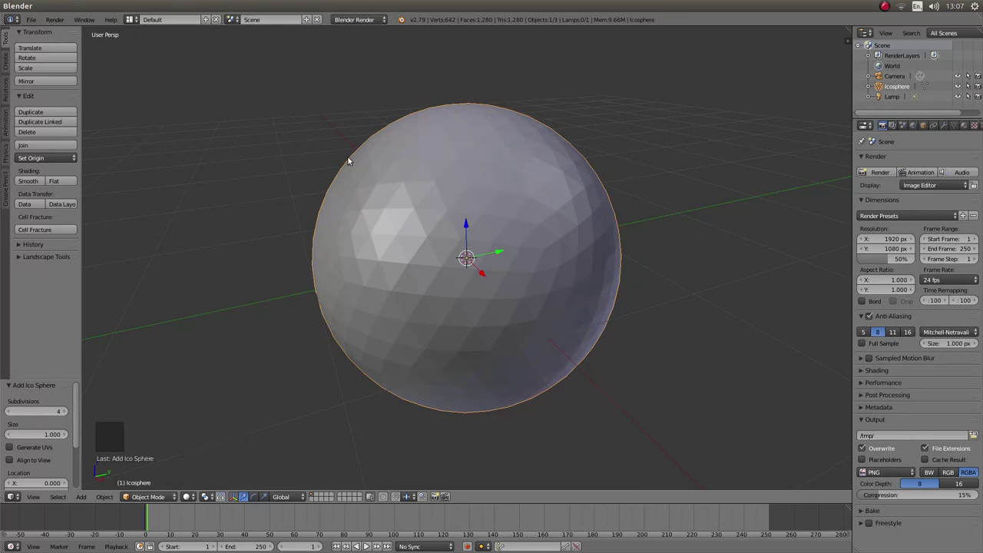
- Scale the icosphere uniformly by an exact factor of 0.95
key("s")
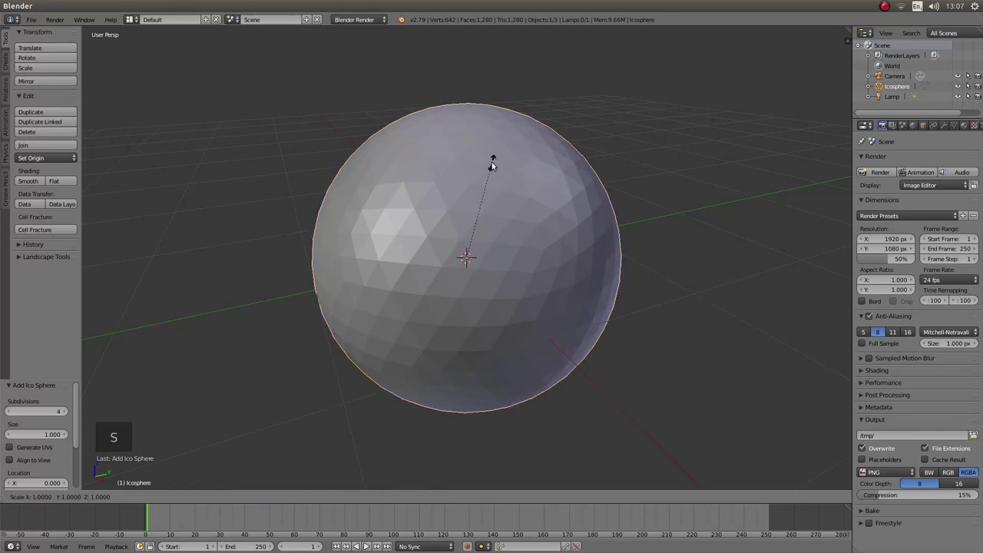
key("equal")
type(".95")
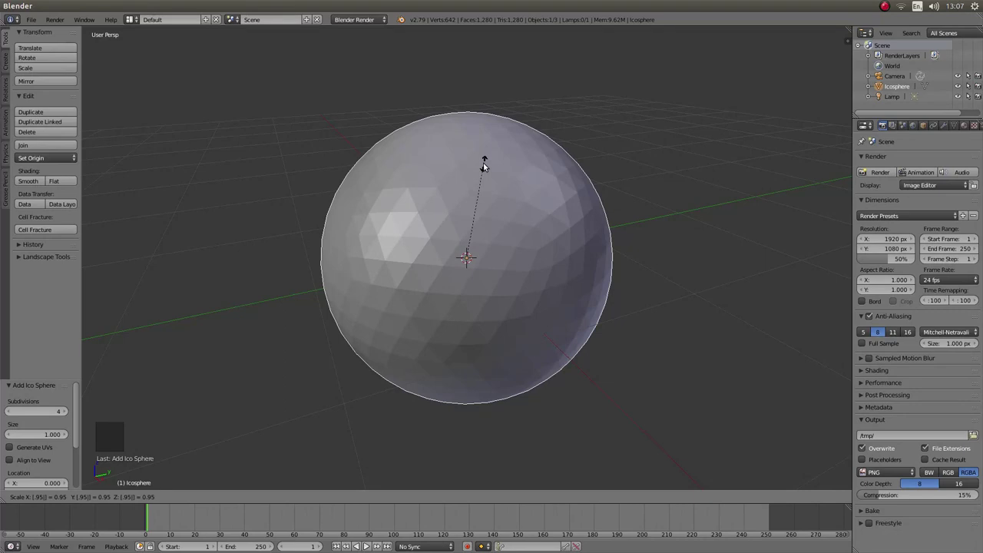
key("Return")
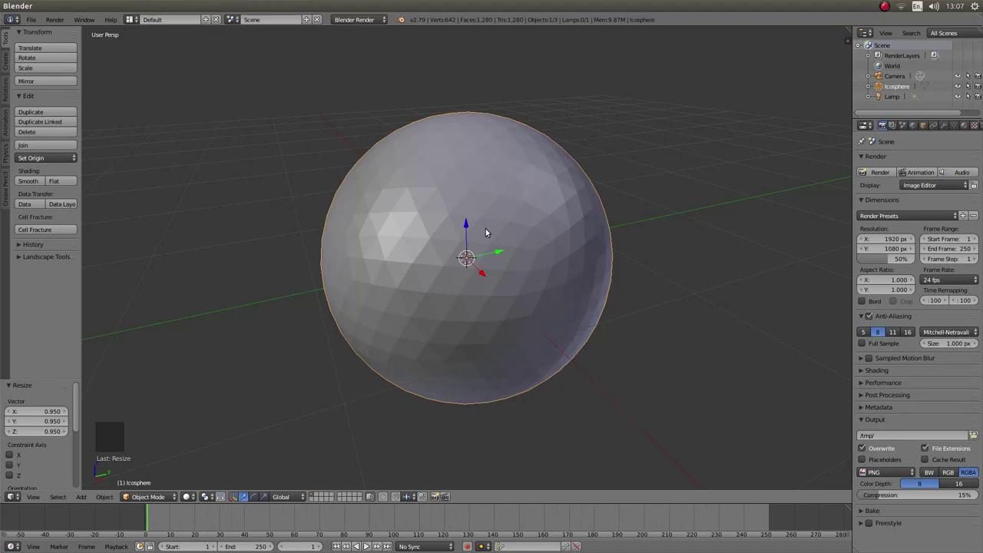
- In Edit Mode, delete only the icosphere's edges and faces, keeping its 642 vertices
key("Tab")
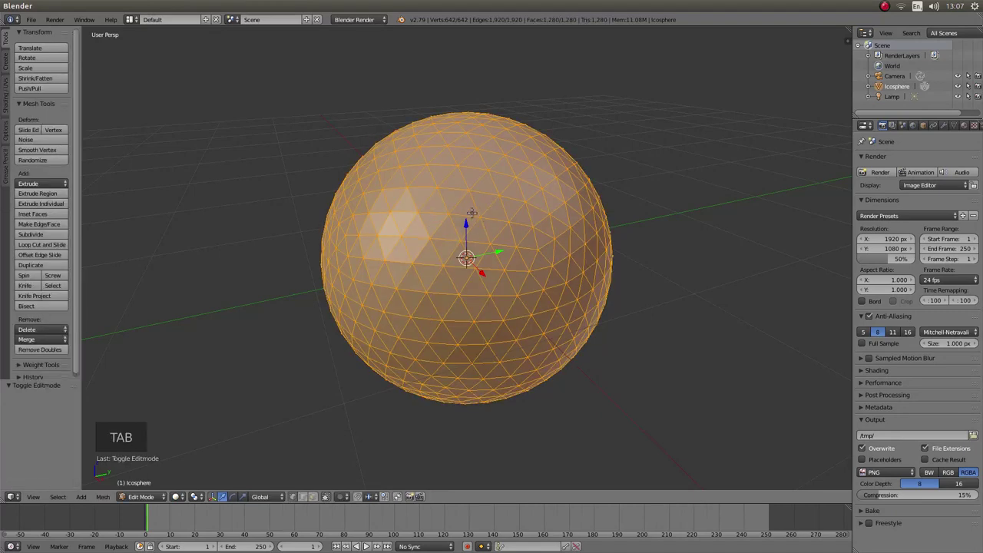
key("x")
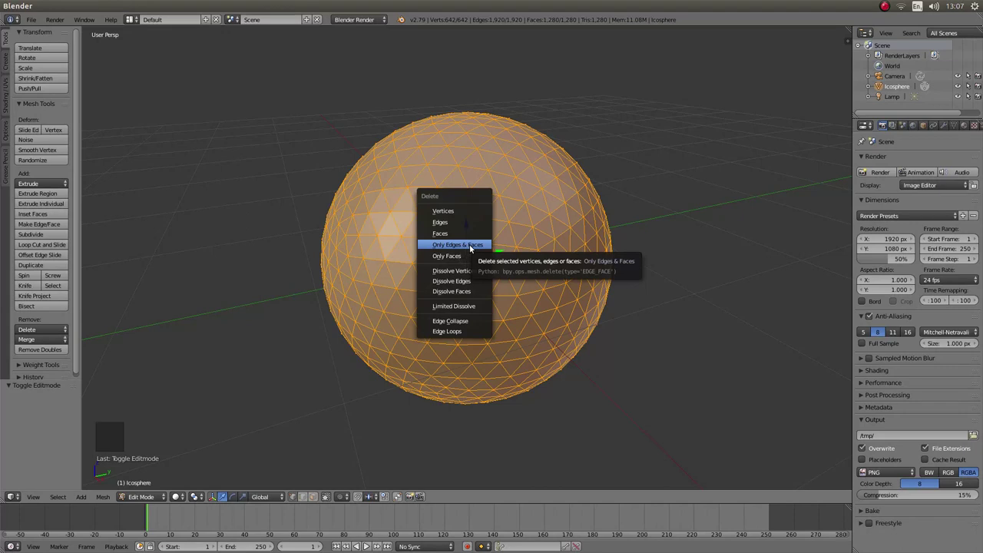
left_click(469, 244)
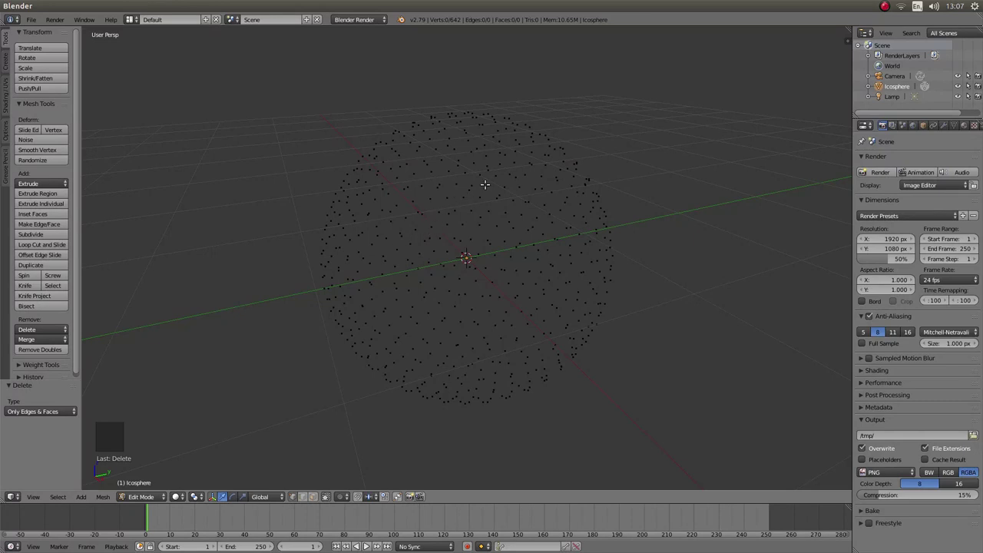
- Select all vertices, extrude them and scale outward by 1.258 into radial spikes
key("a")
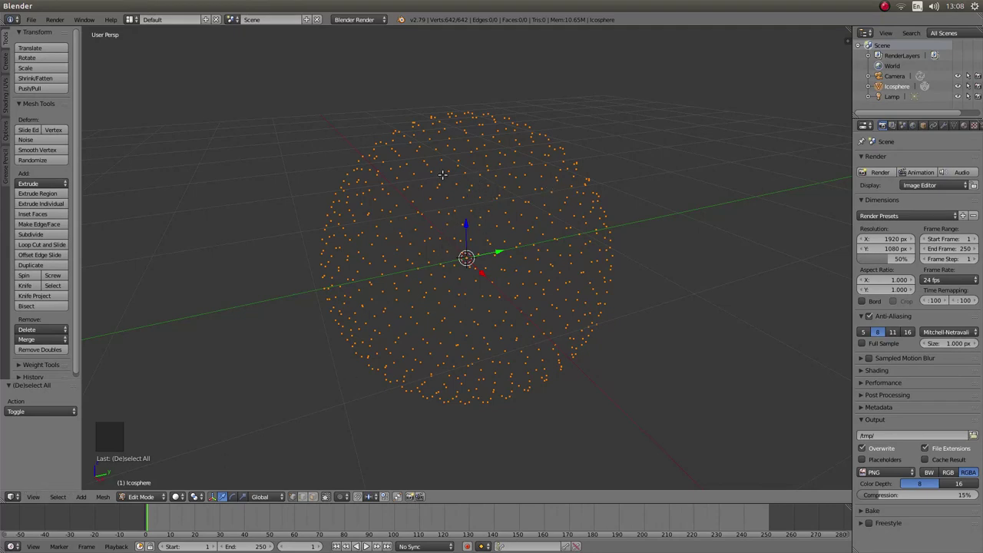
key("e")
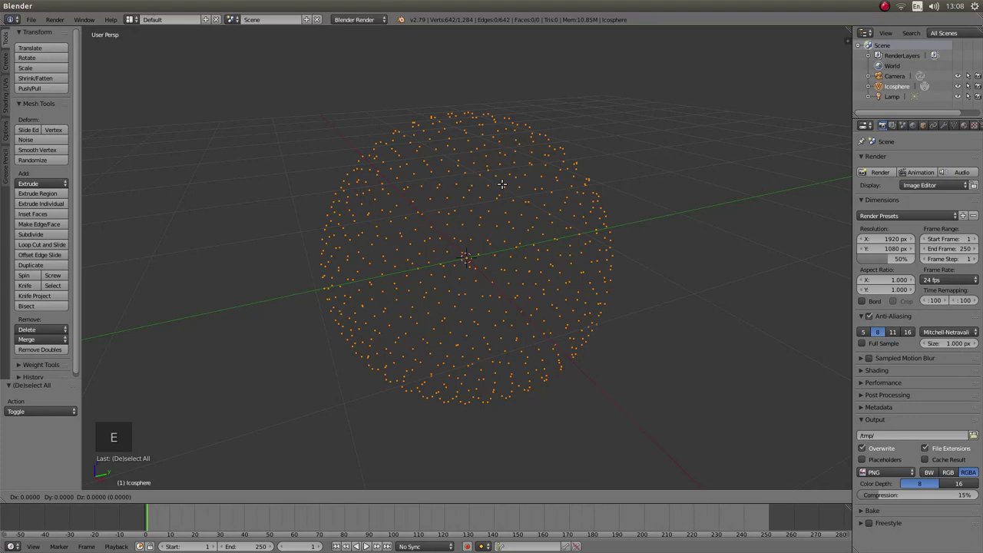
key("s")
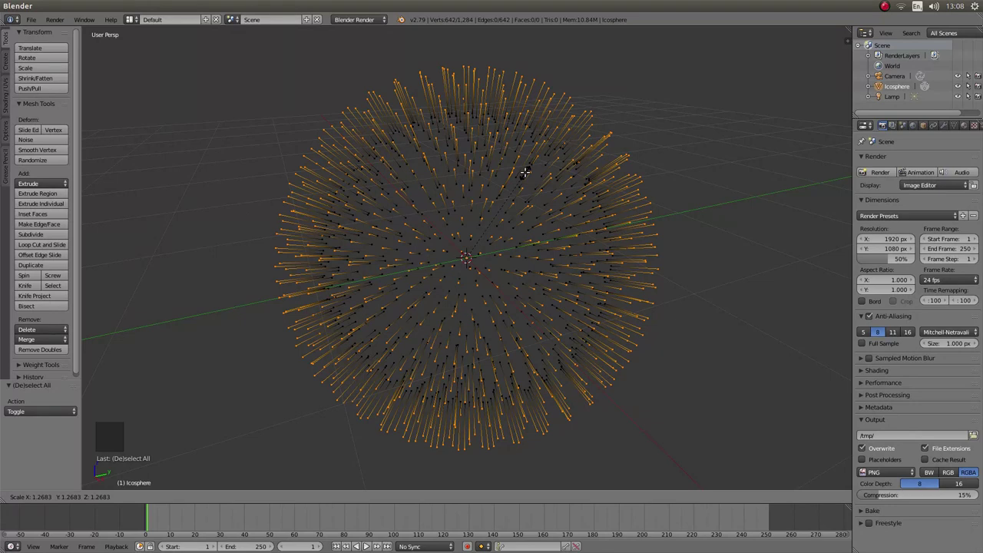
left_click(524, 172)
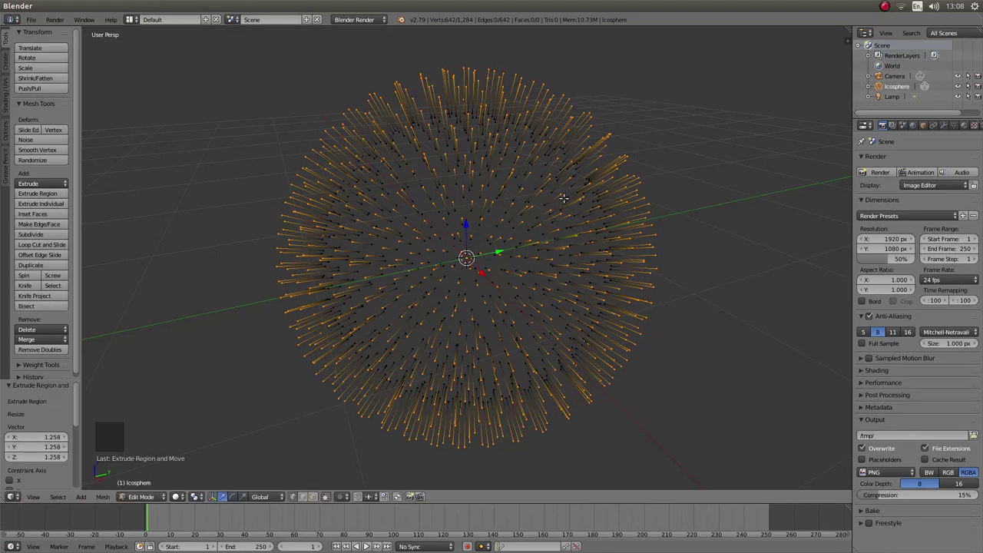
- Convert the spiked mesh to a curve in Object Mode, then switch to top orthographic view
key("Tab")
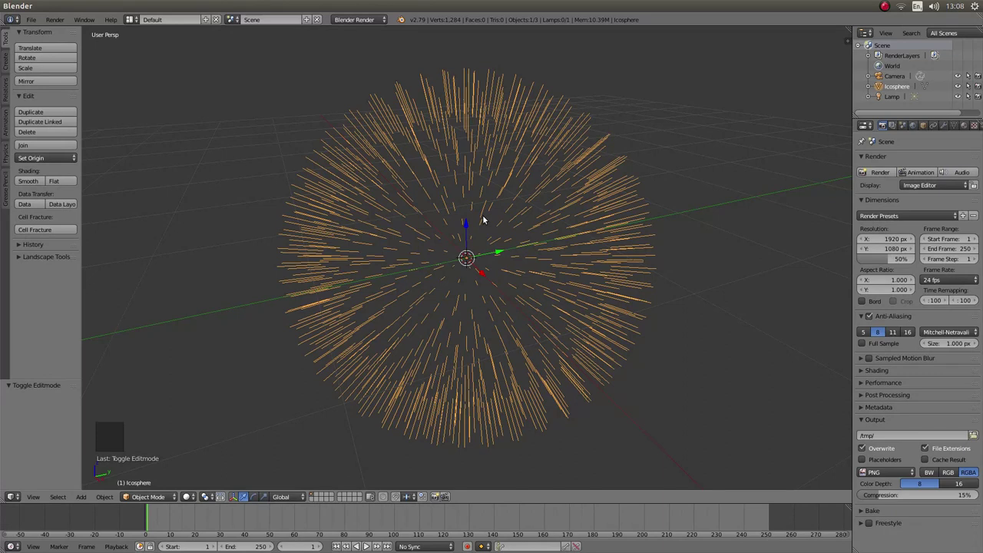
key("alt+c")
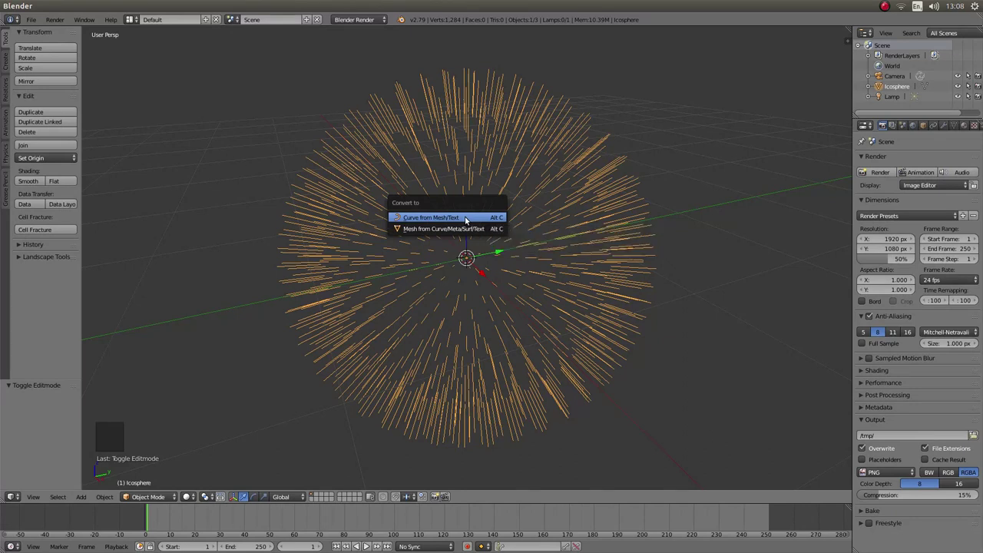
left_click(465, 220)
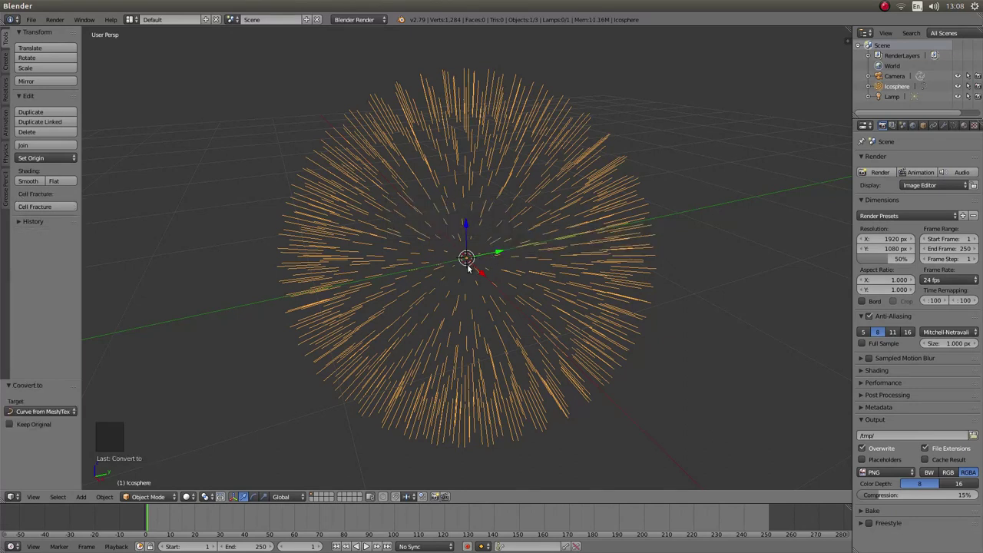
key("KP_7")
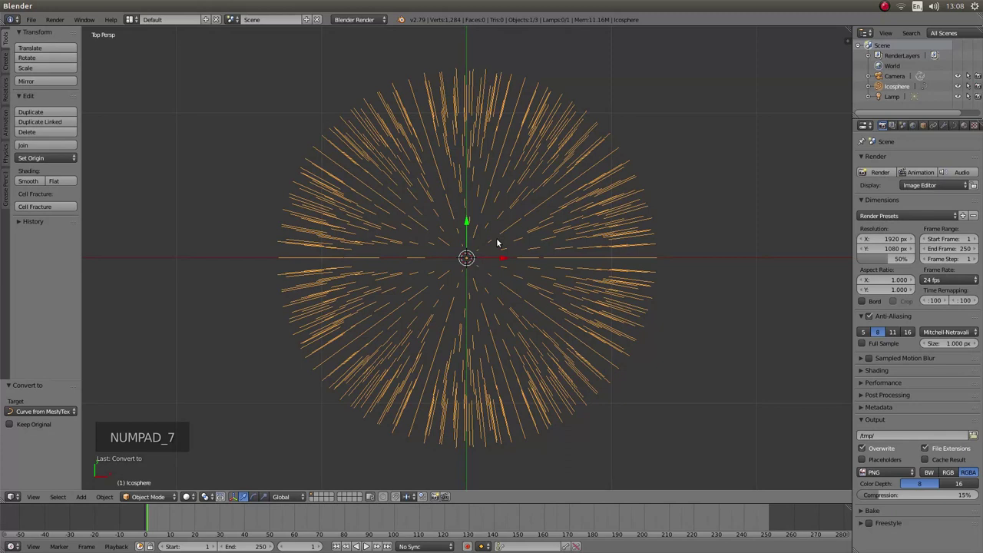
key("KP_5")
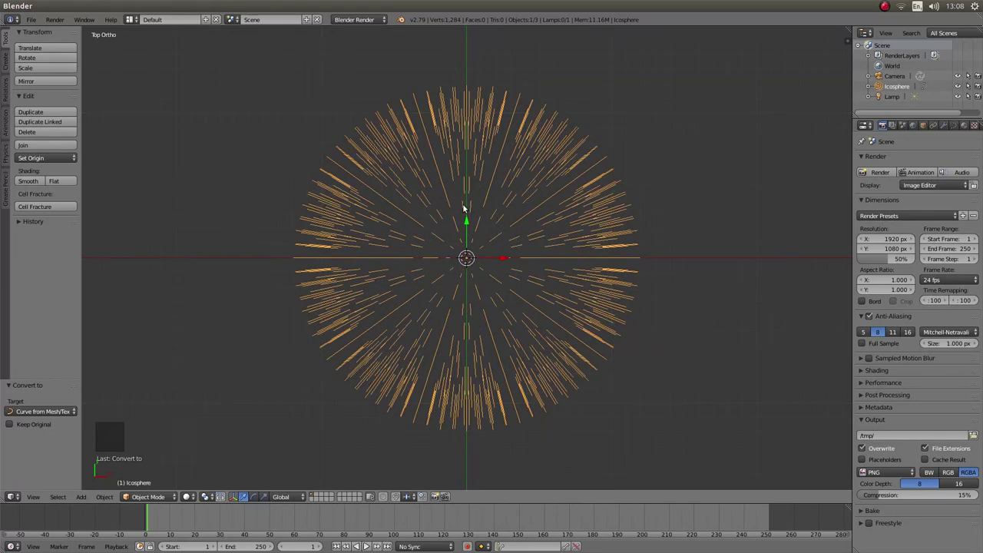
- Add a Bezier circle and move it along X to -2.302
scroll(443, 242, "down", 2)
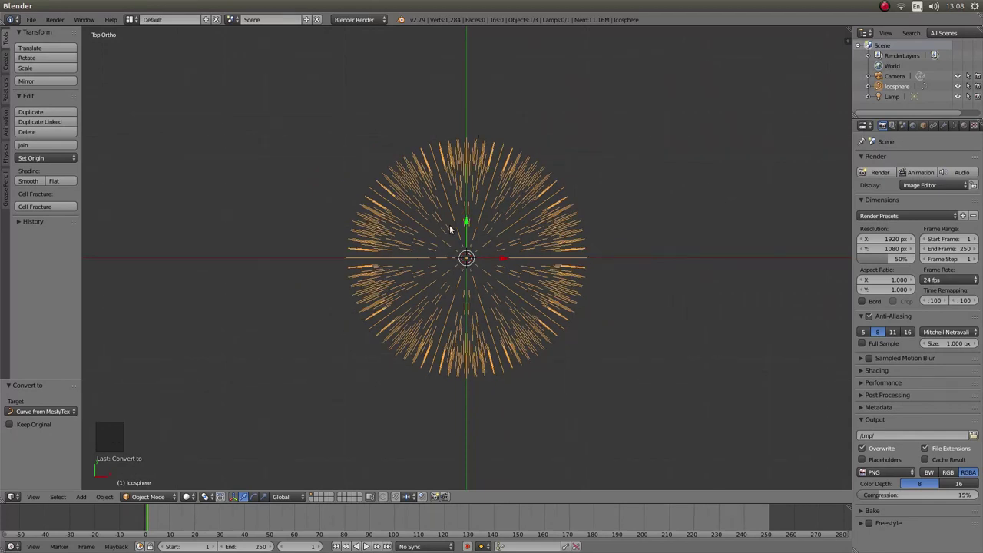
key("shift+a")
mouse_move(414, 237)
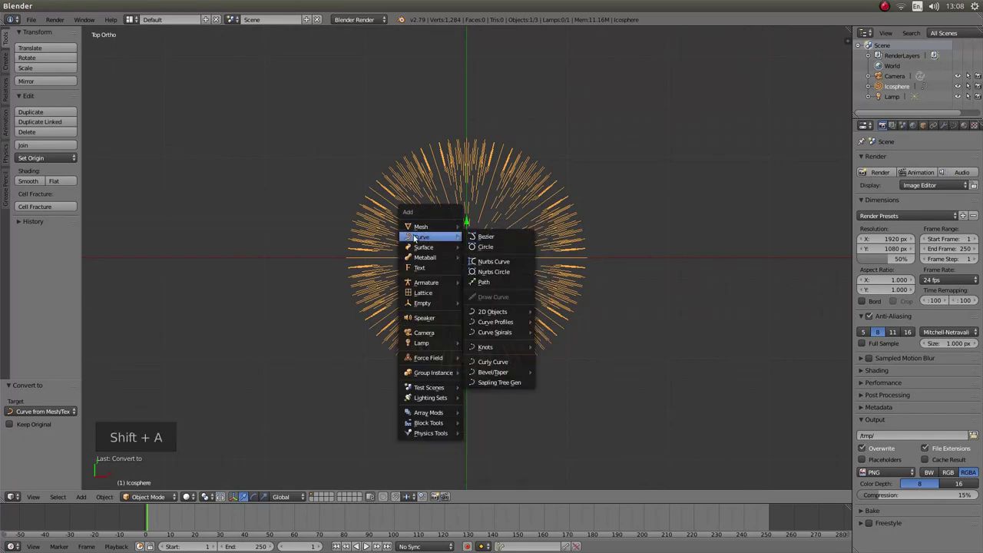
left_click(494, 247)
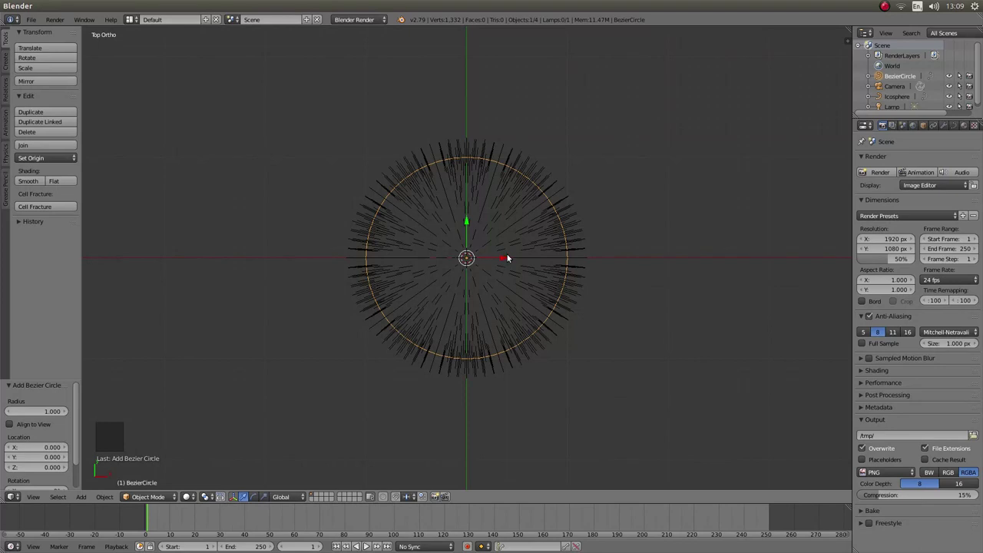
left_click_drag(504, 260, 273, 258)
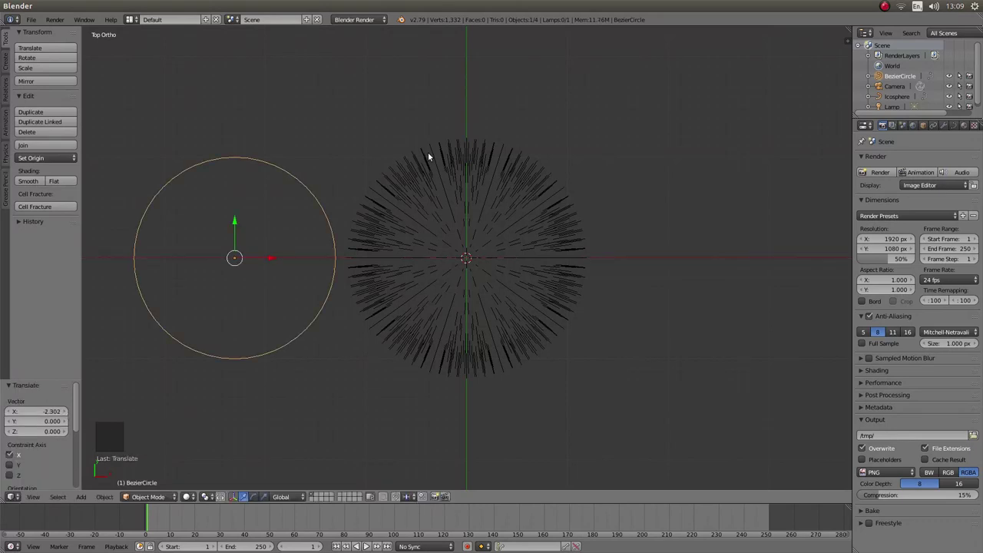
- Set the Icosphere curve's Geometry Bevel Object to BezierCircle
right_click(503, 209)
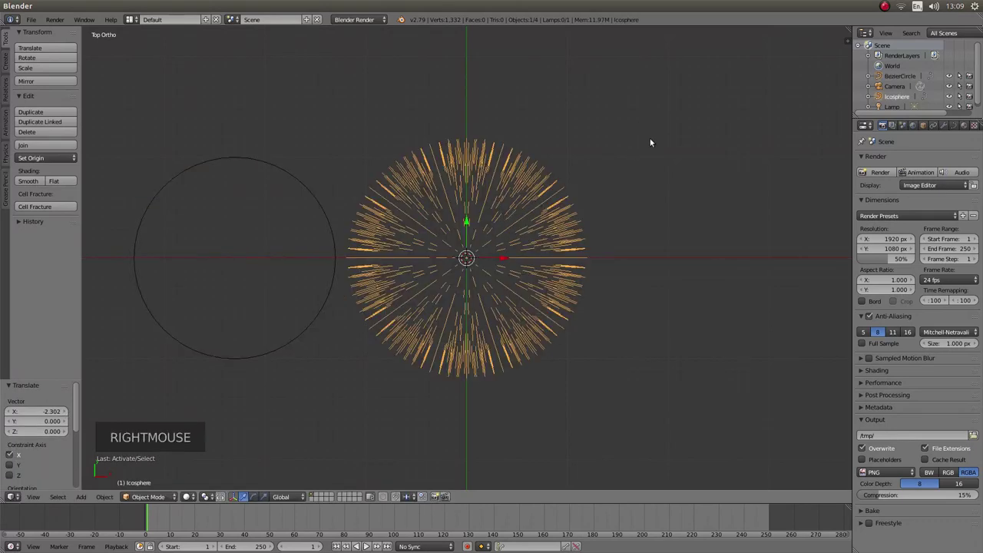
left_click(955, 126)
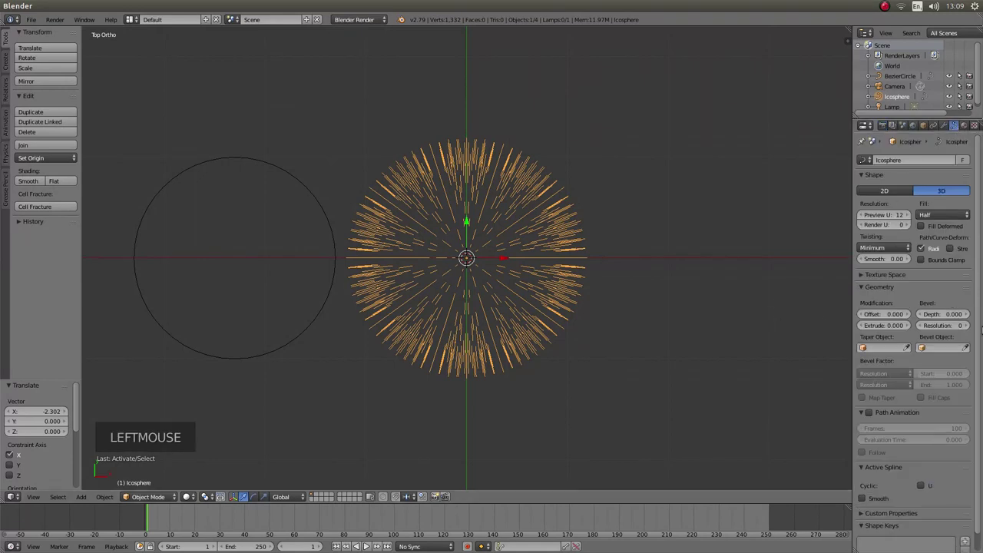
left_click(860, 287)
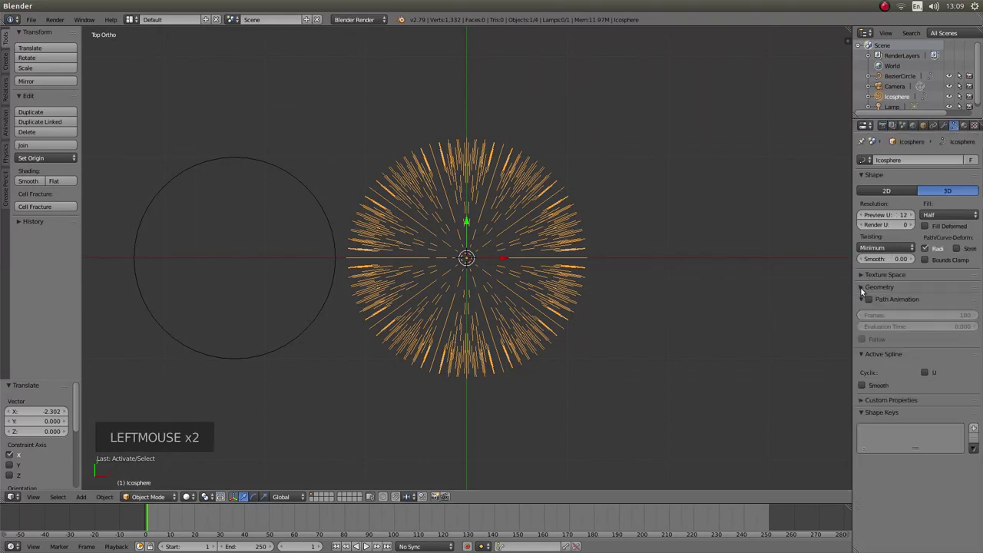
left_click(862, 288)
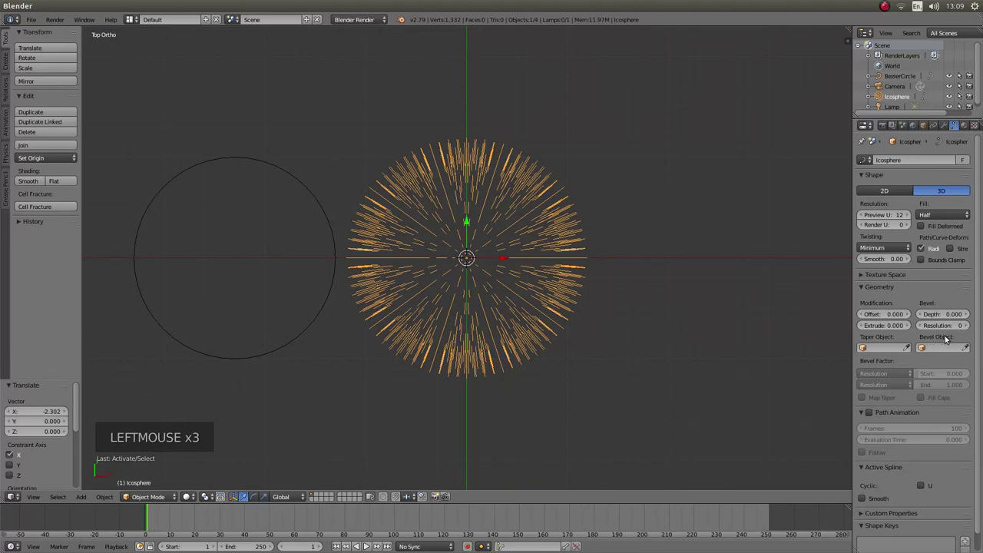
left_click(935, 349)
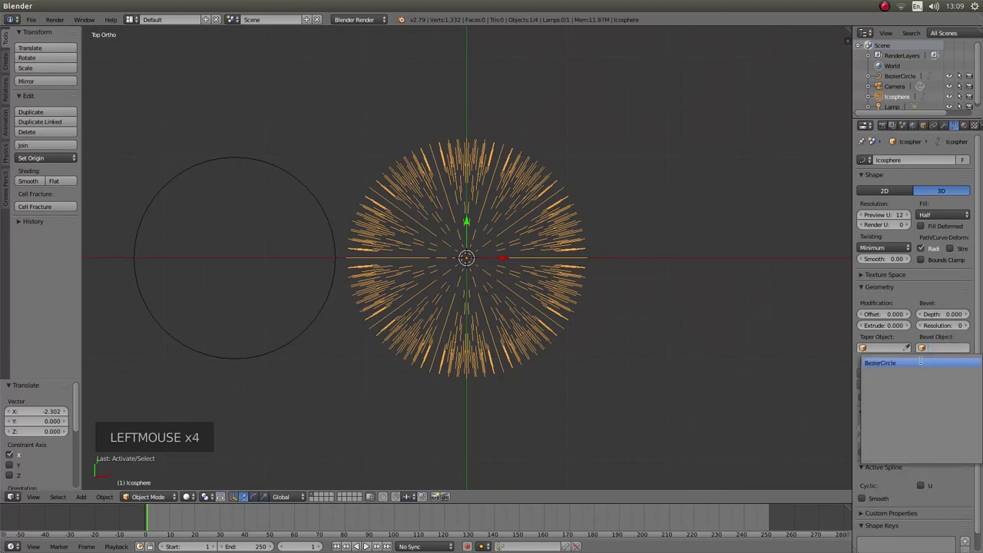
left_click(889, 363)
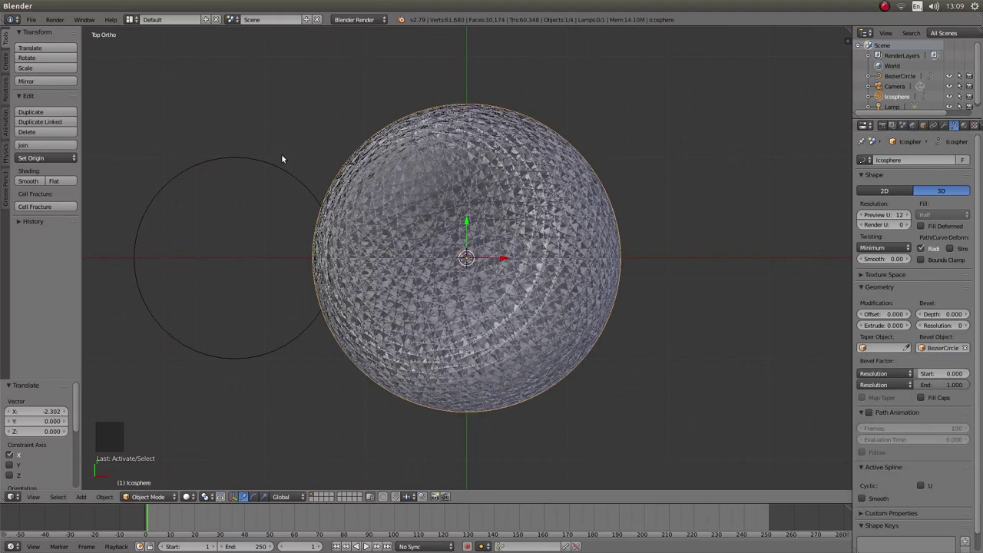
- Select the BezierCircle and start scaling it down toward 0.053
right_click(231, 161)
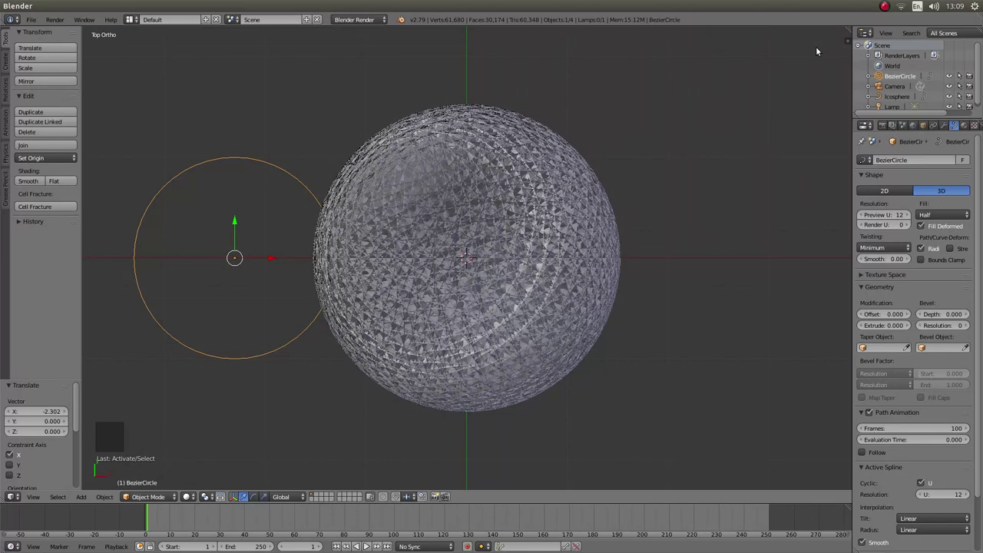
key("s")
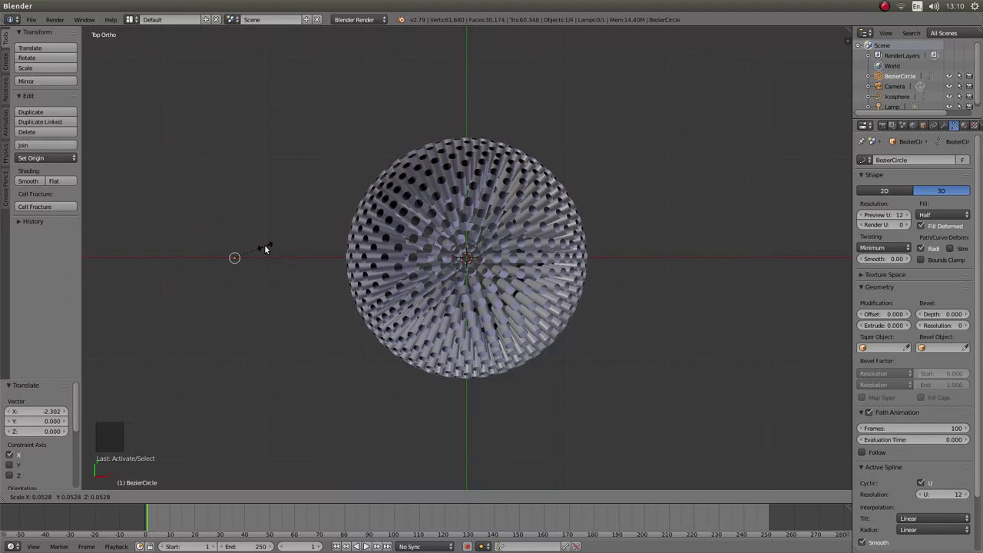
- Confirm the BezierCircle at 0.053 scale, then select the Icosphere and bring up Convert options
left_click(265, 248)
scroll(482, 264, "up", 7)
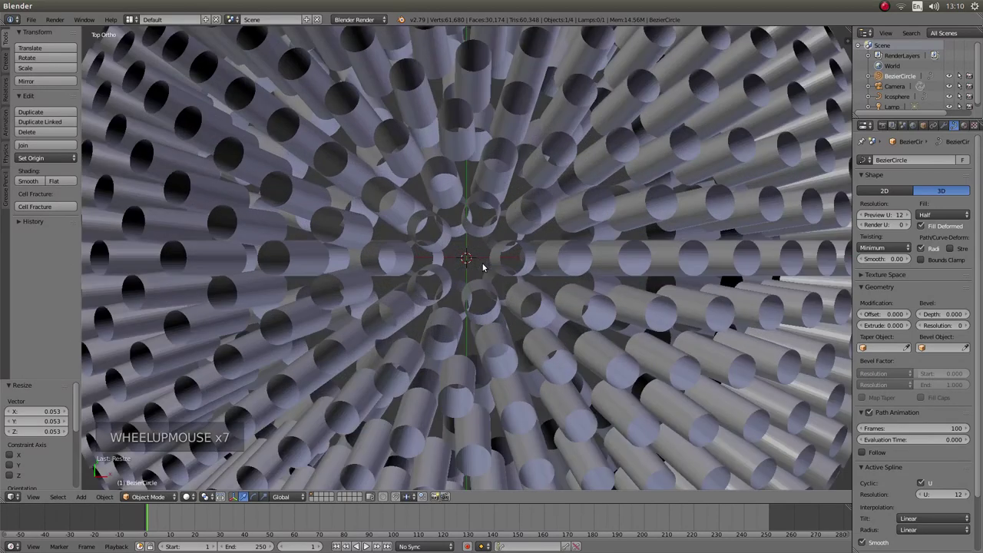
scroll(482, 266, "up", 5)
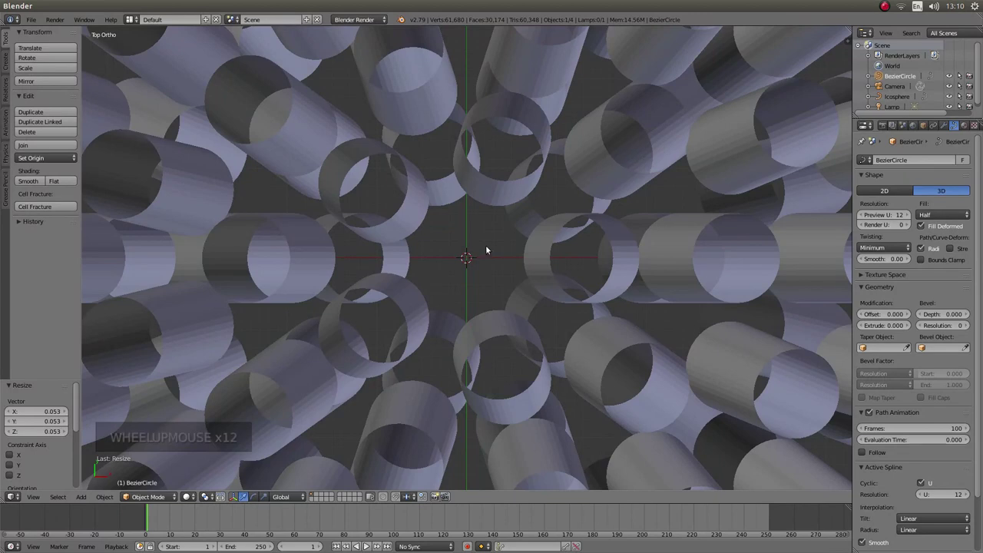
scroll(534, 211, "down", 9)
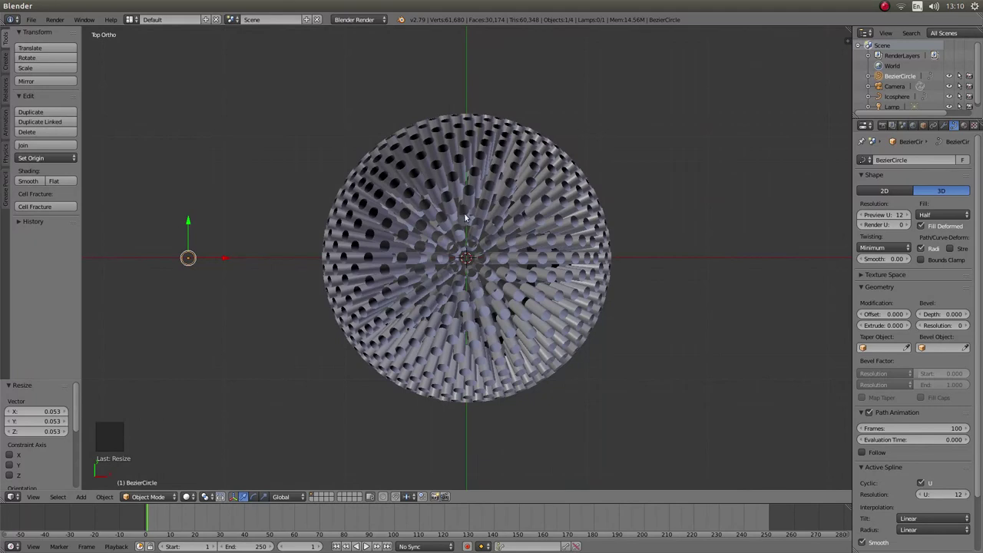
right_click(465, 168)
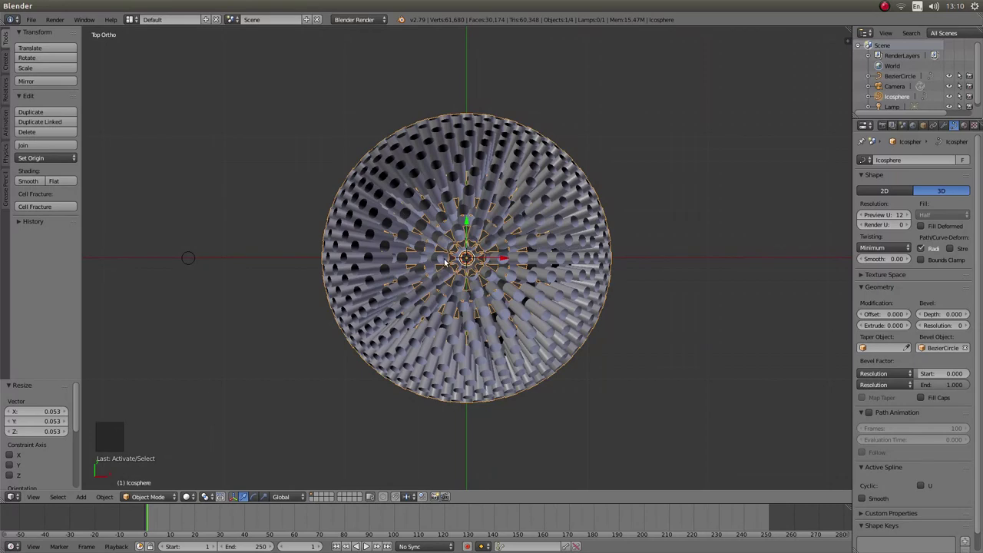
key("alt+c")
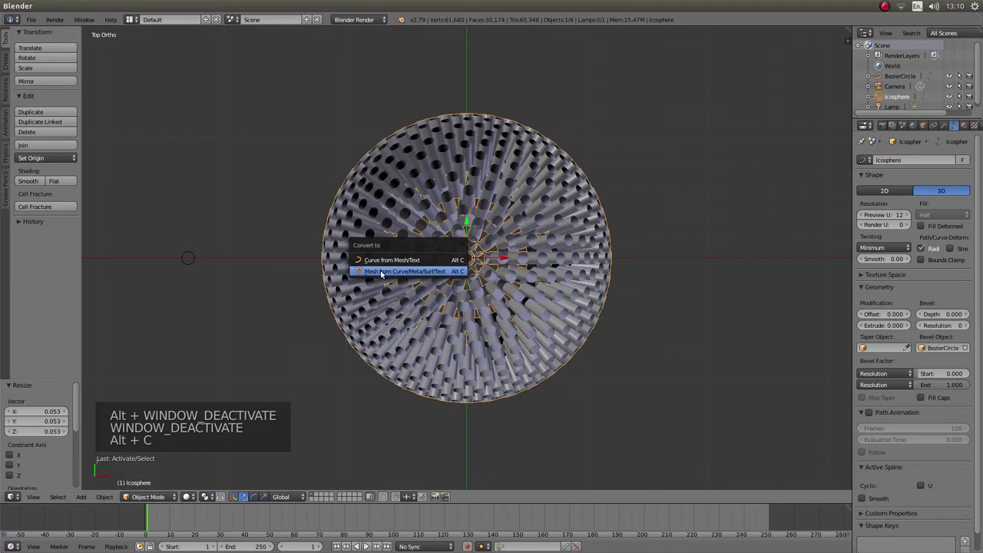
- Convert the Icosphere tube curves to a mesh and enter Edit Mode
left_click(427, 272)
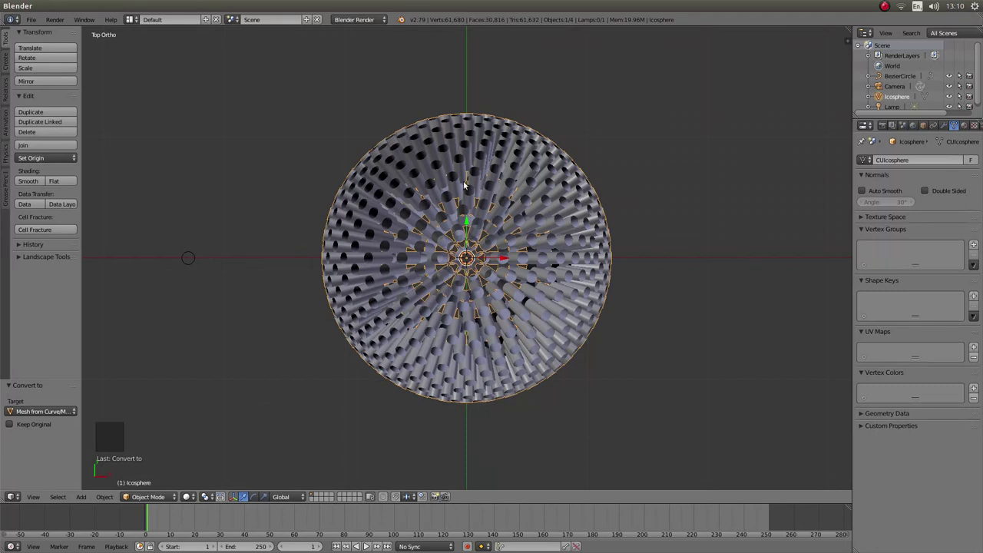
key("Tab")
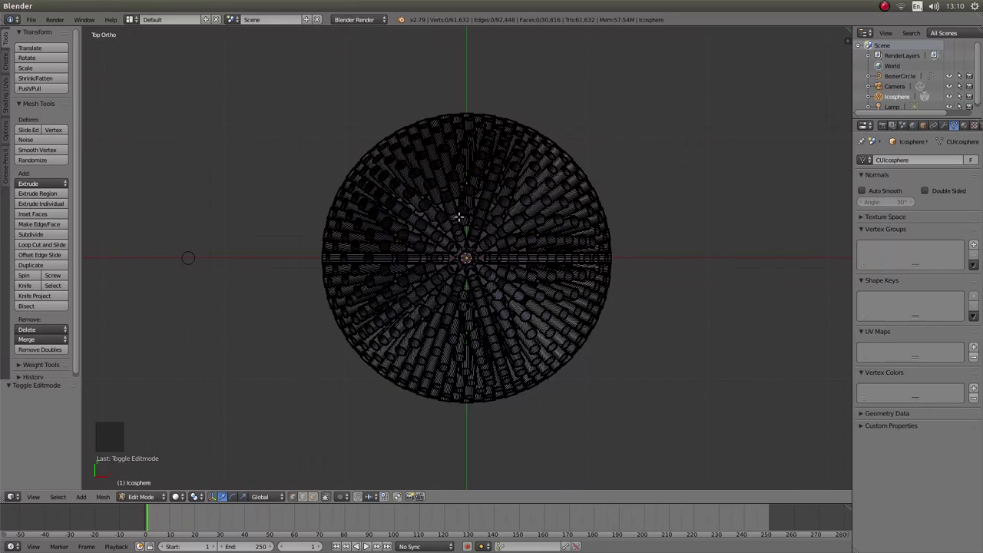
- Select the whole mesh and cap every open tube end with faces, reaching 32,100 faces
key("a")
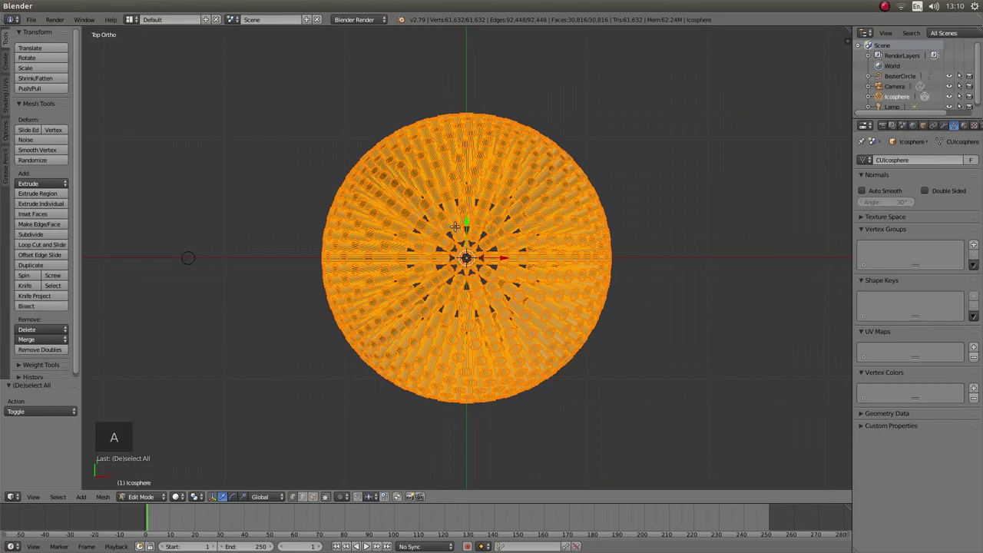
scroll(484, 267, "up", 6)
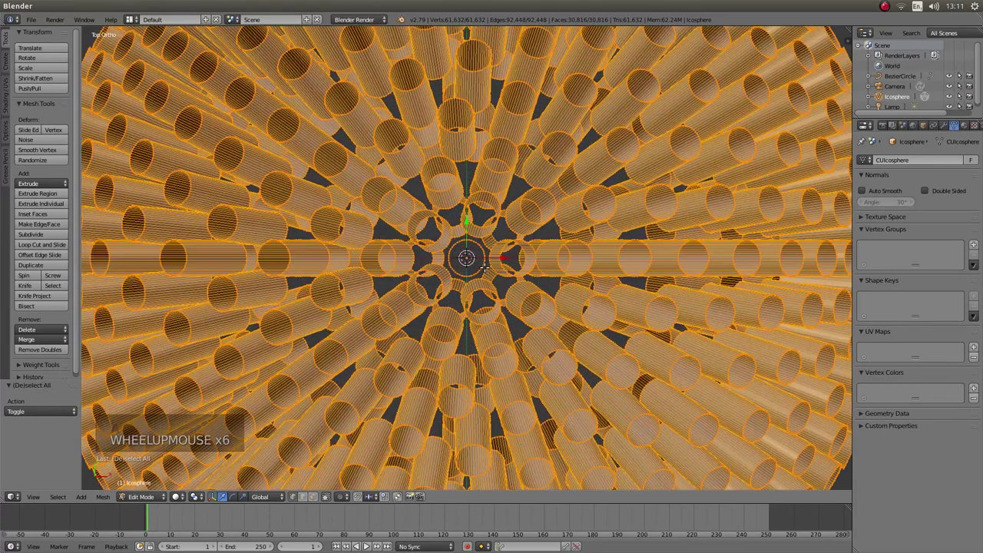
scroll(484, 266, "up", 1)
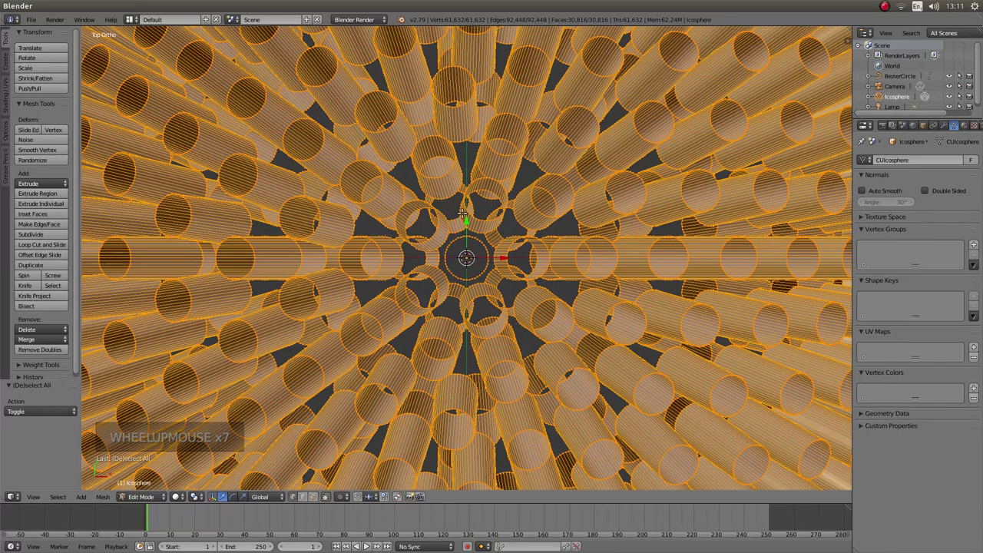
key("f")
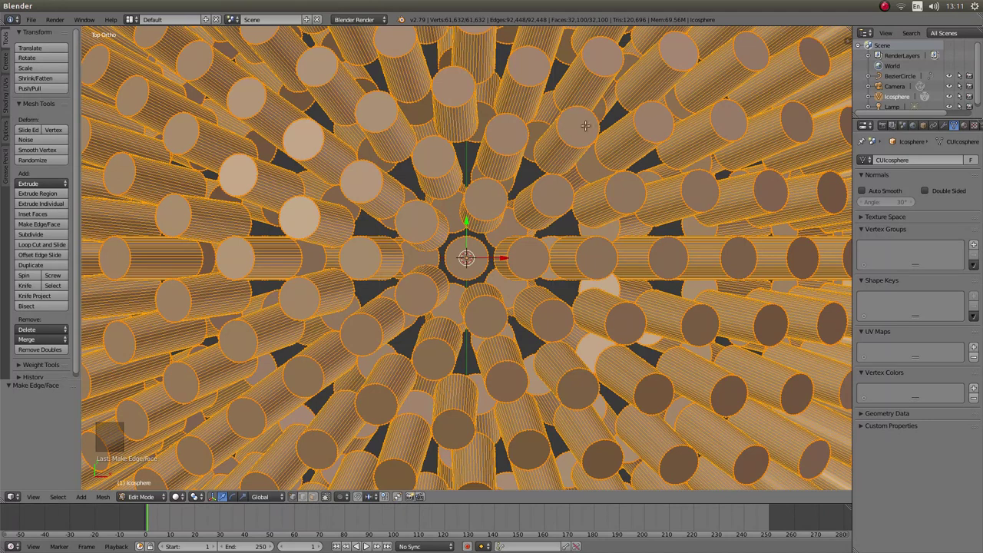
scroll(530, 193, "down", 4)
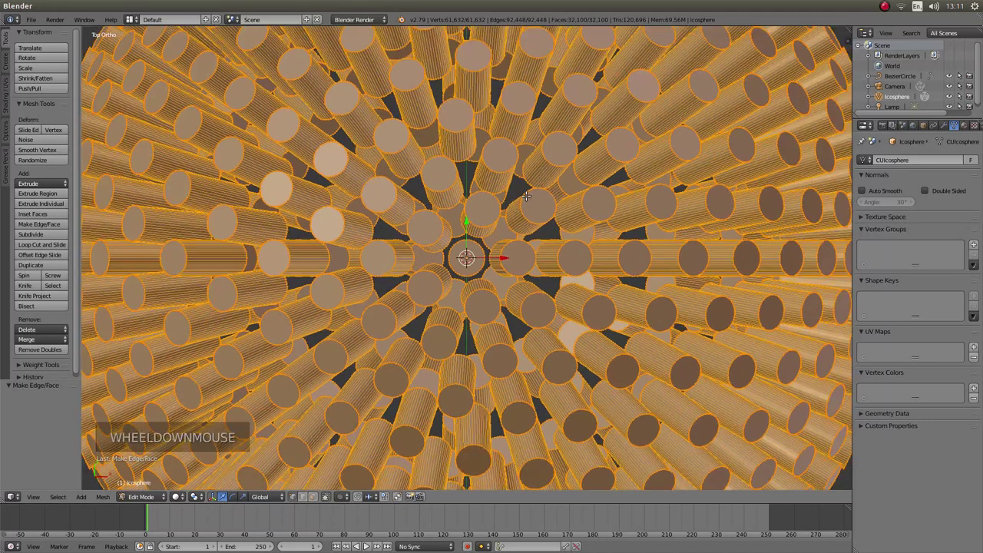
scroll(511, 200, "down", 2)
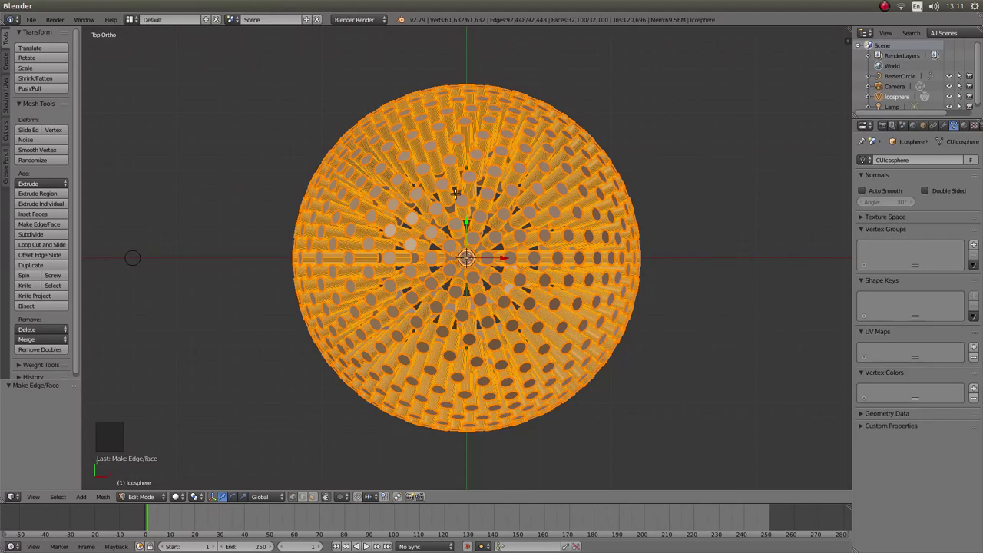
- Switch back to Object Mode to show the capped 61,680-vertex tube mesh as a solid object
key("Tab")
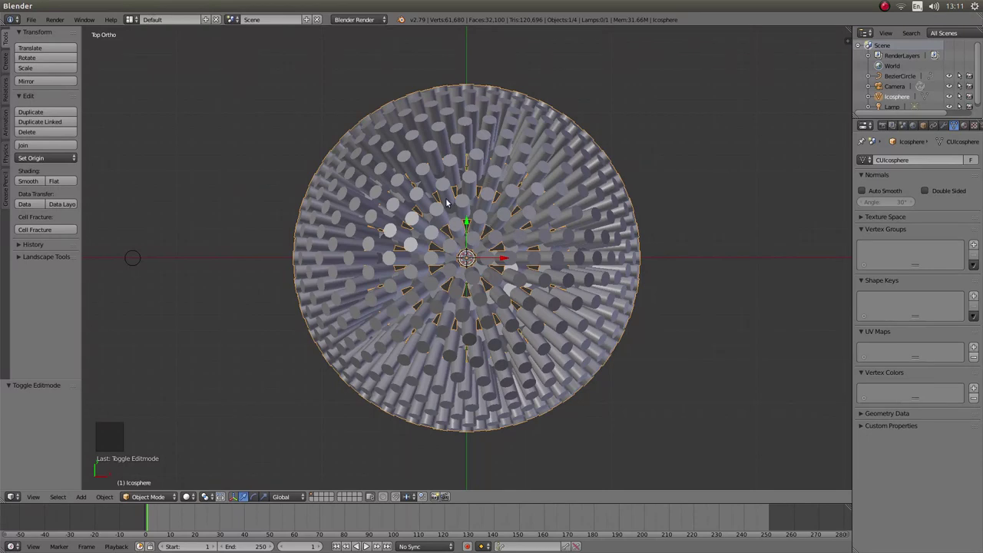
- Add a new UV Sphere with 320 segments and 160 rings
key("shift+a")
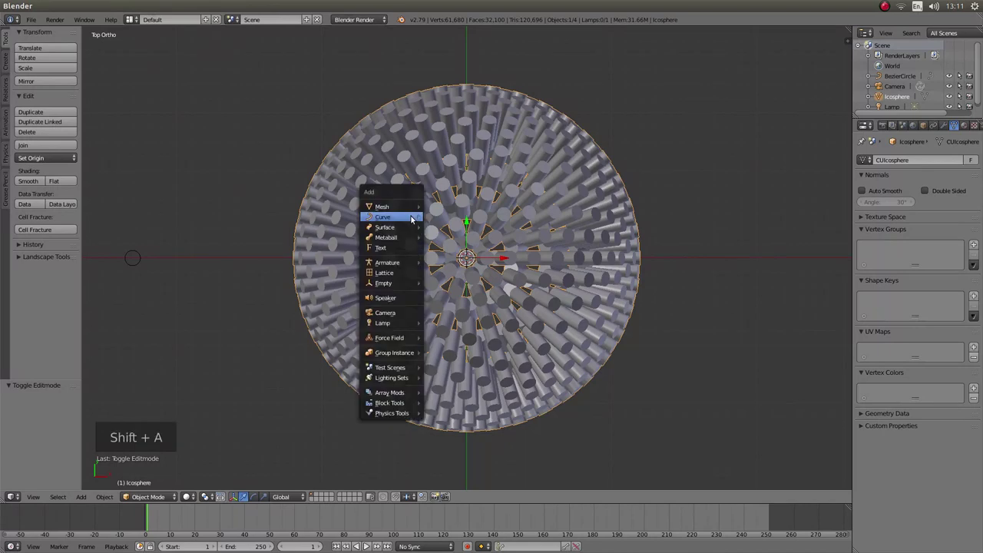
mouse_move(398, 206)
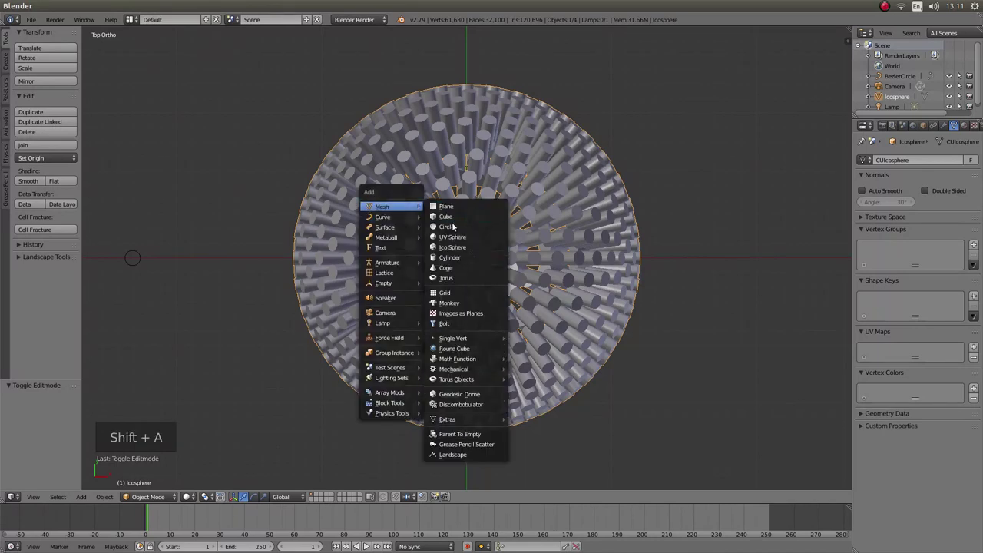
left_click(462, 238)
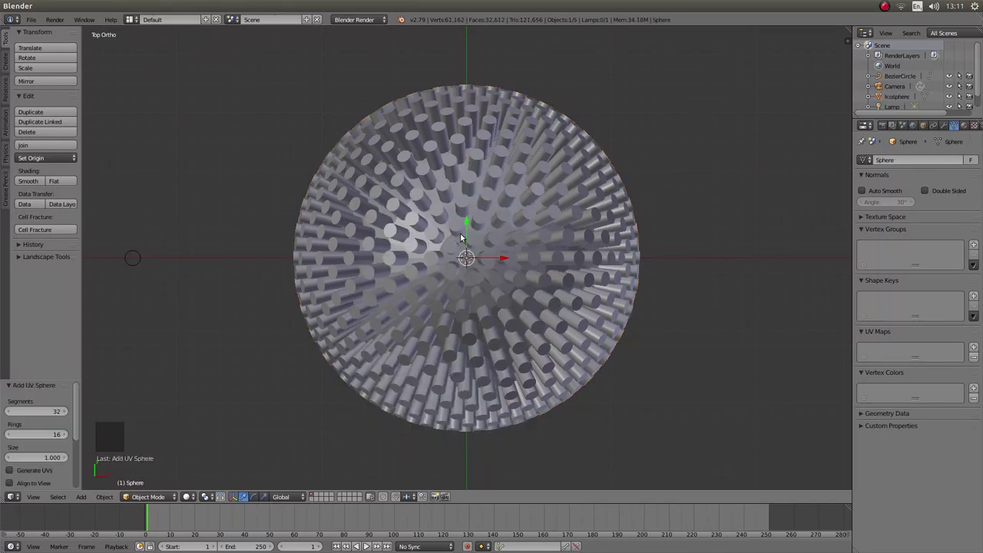
left_click(55, 412)
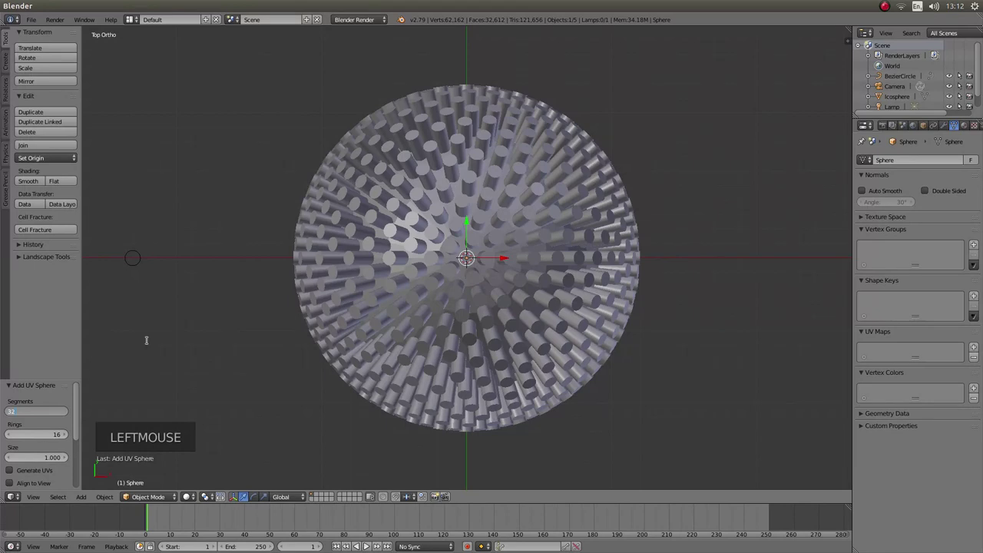
type("320")
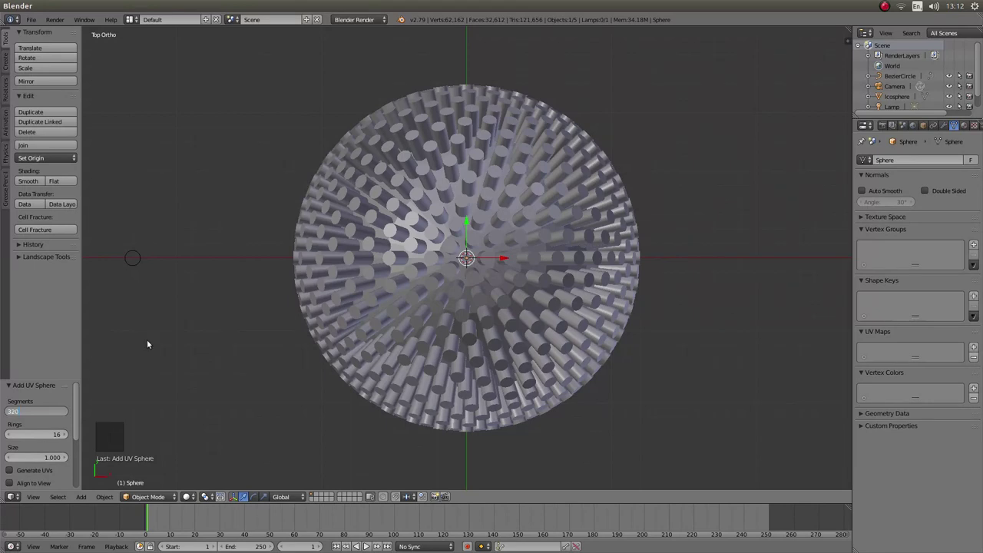
key("Return")
left_click(34, 435)
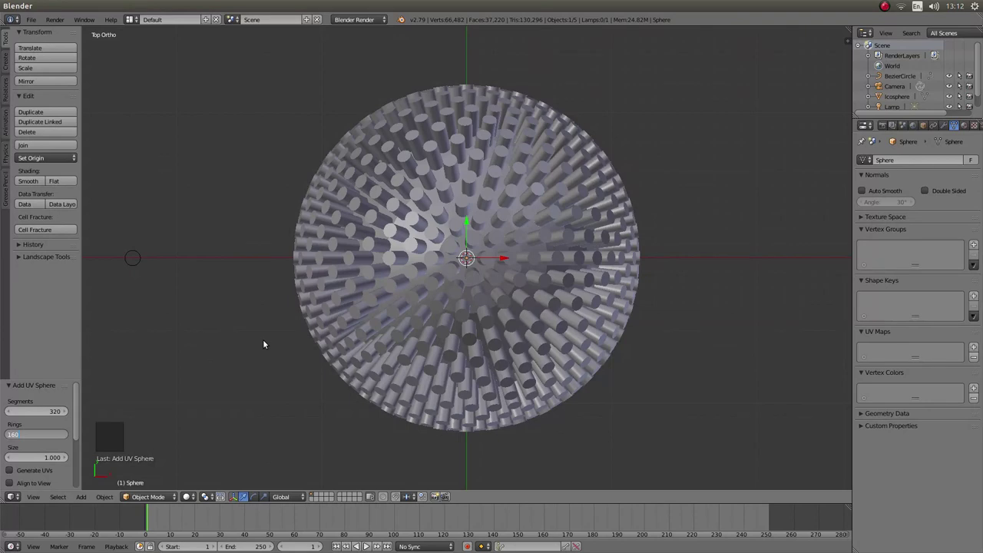
key("Return")
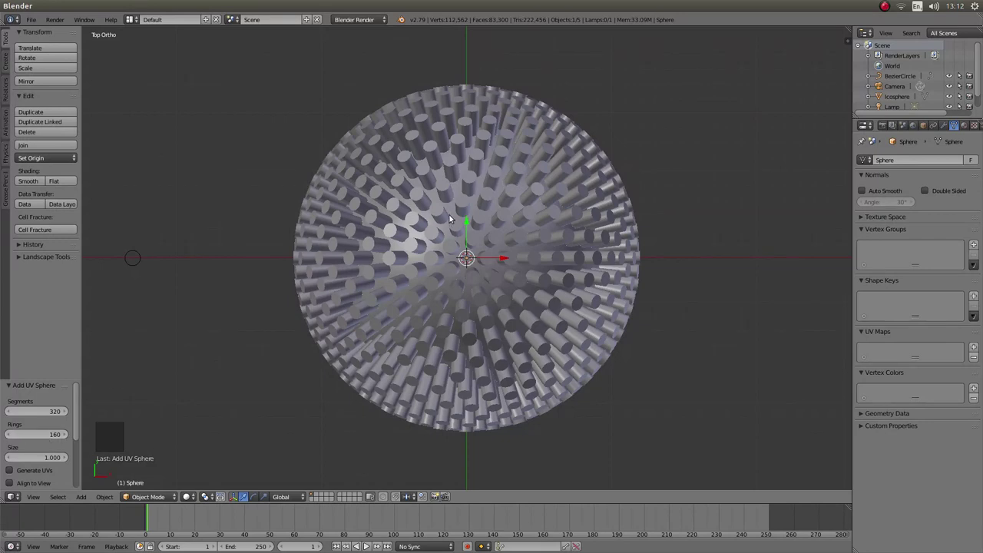
- Add a Boolean modifier to the UV Sphere, set to Difference with Icosphere as the cutting object
left_click(945, 127)
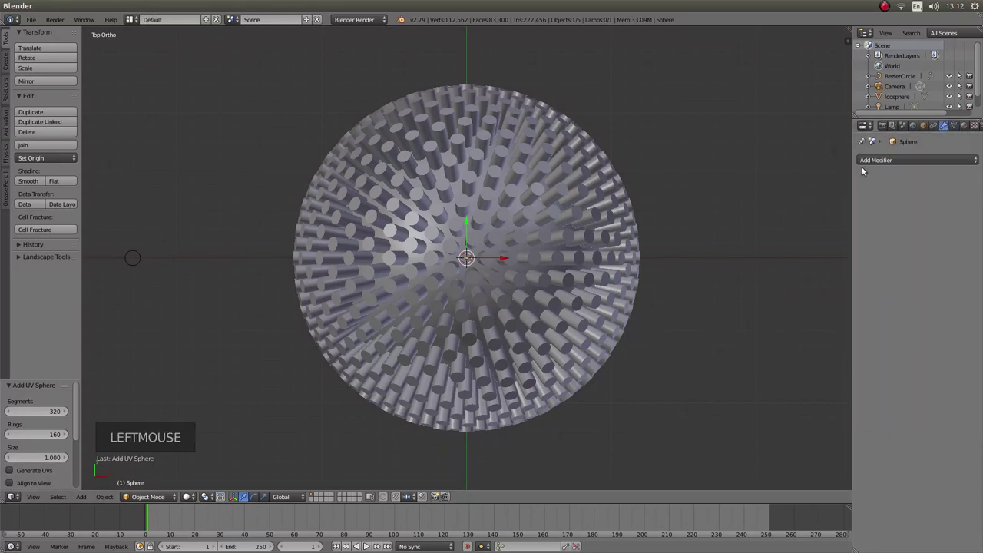
left_click(884, 159)
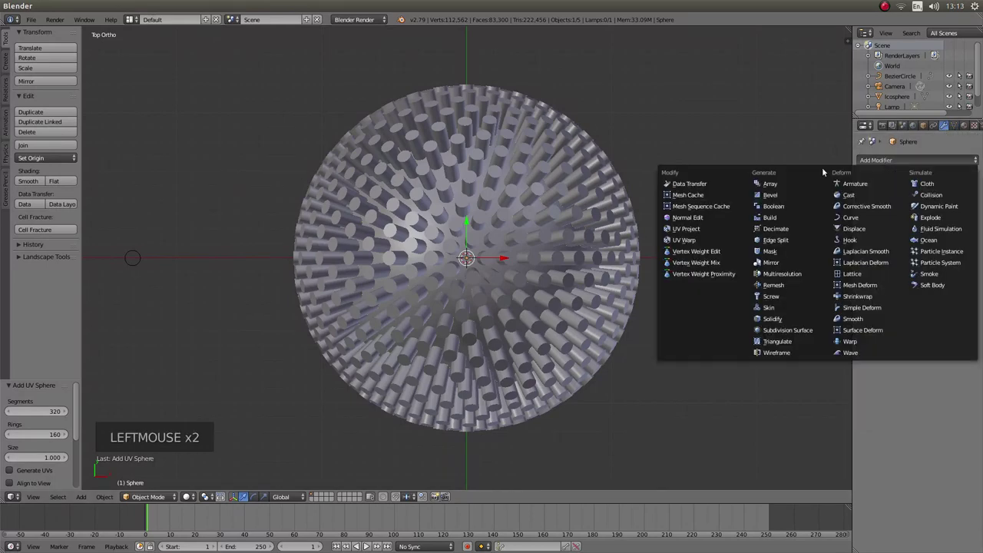
left_click(786, 208)
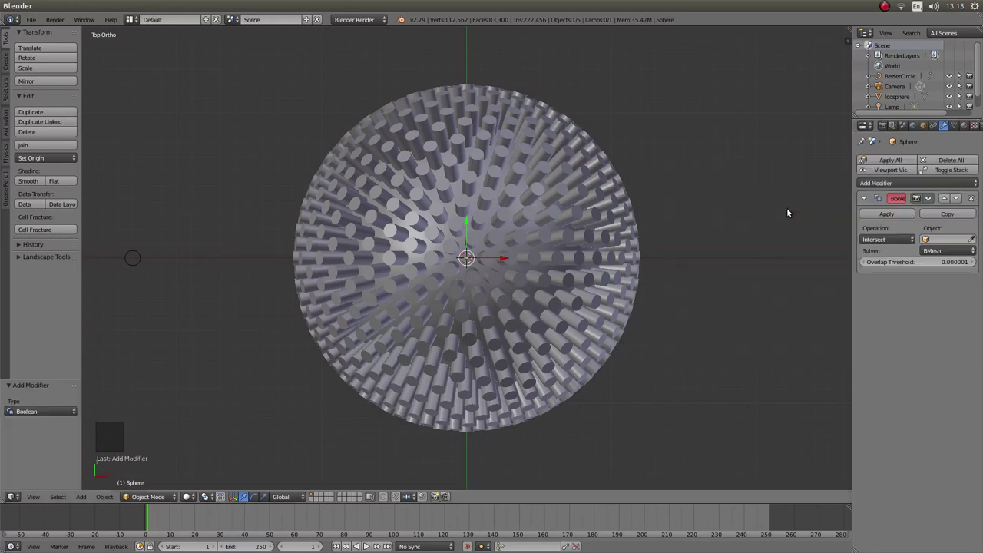
left_click(877, 241)
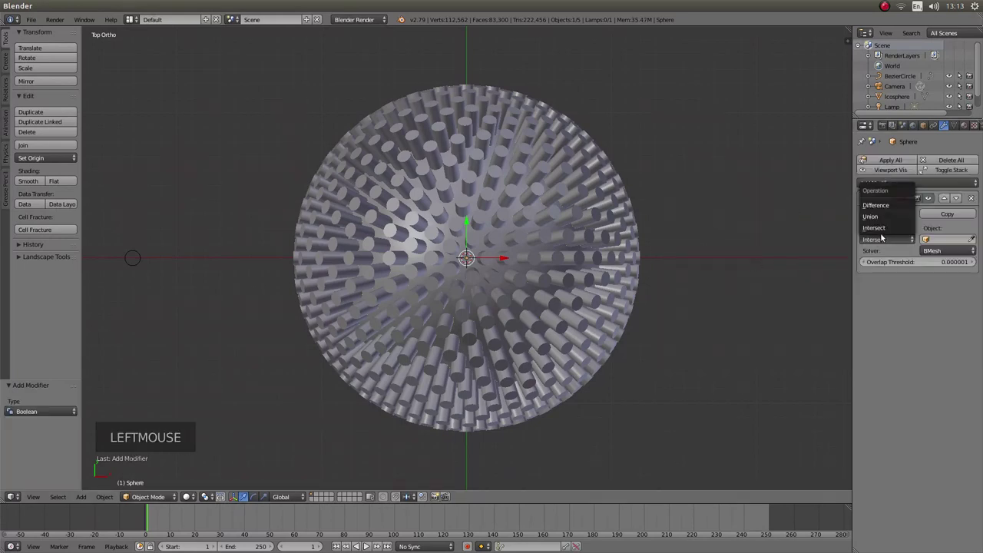
left_click(876, 206)
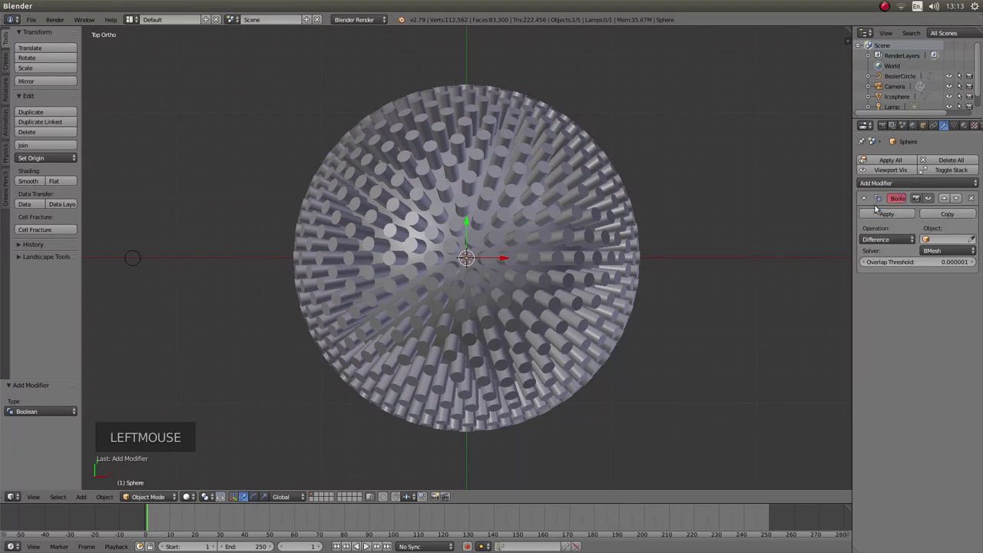
left_click(936, 241)
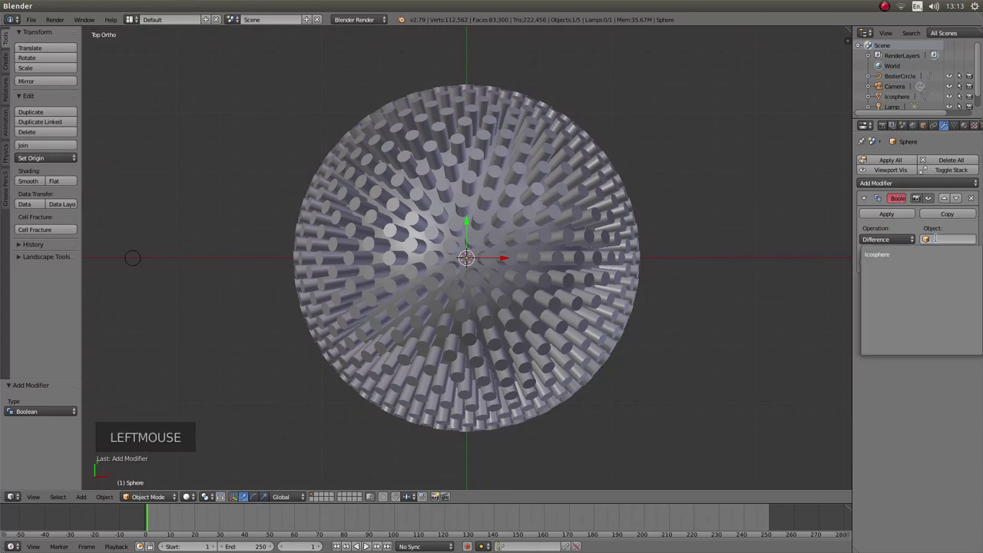
left_click(880, 255)
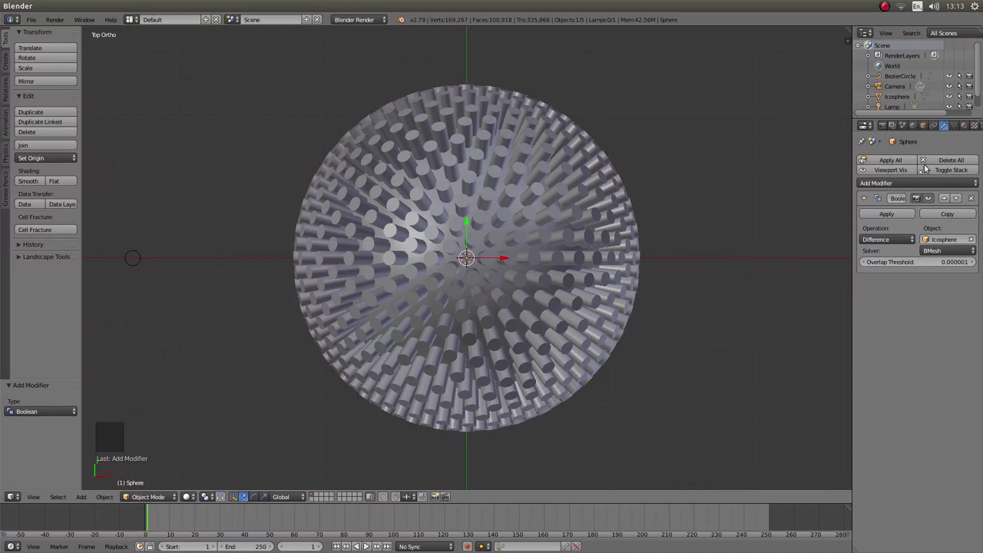
- Apply the Boolean Difference modifier on the UV Sphere, then select the Icosphere tube object
left_click(892, 215)
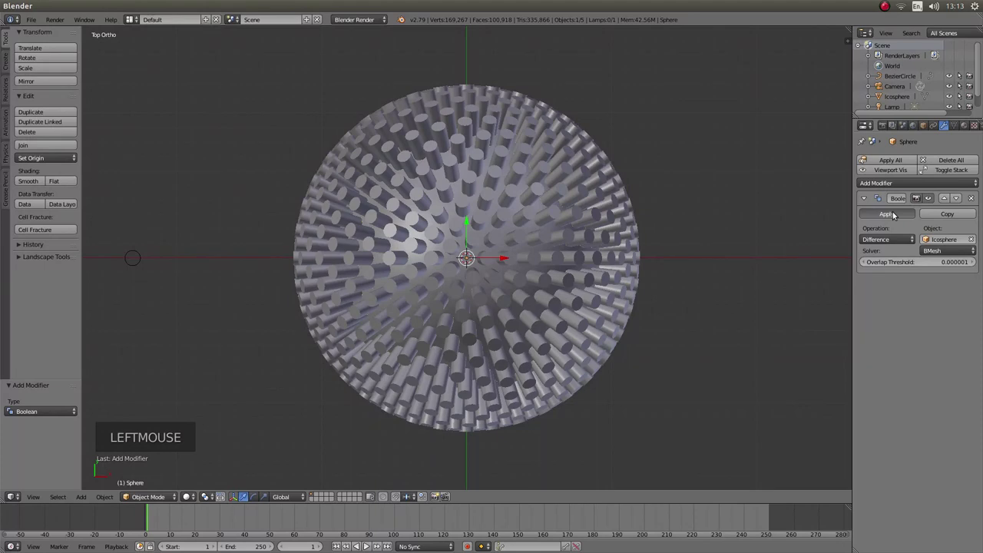
left_click(889, 214)
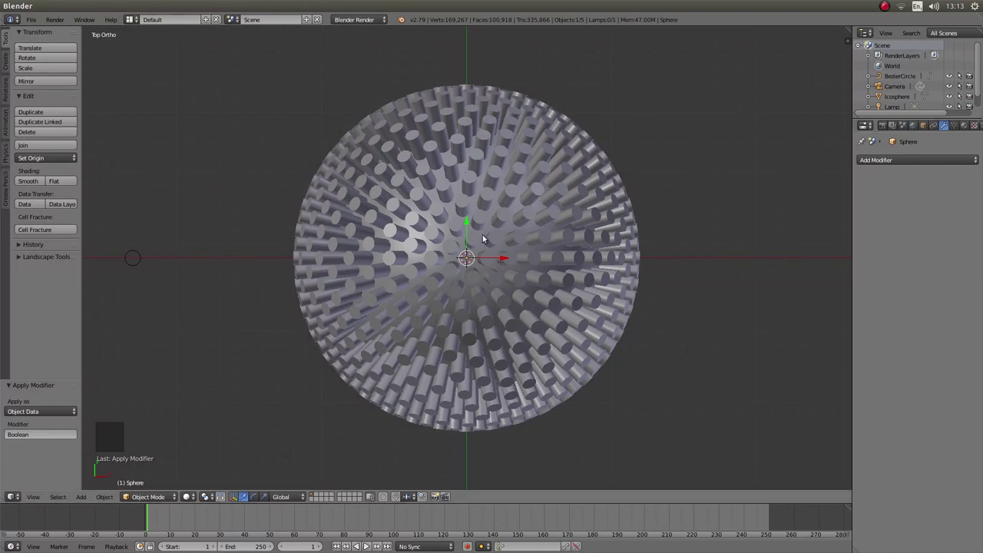
right_click(462, 201)
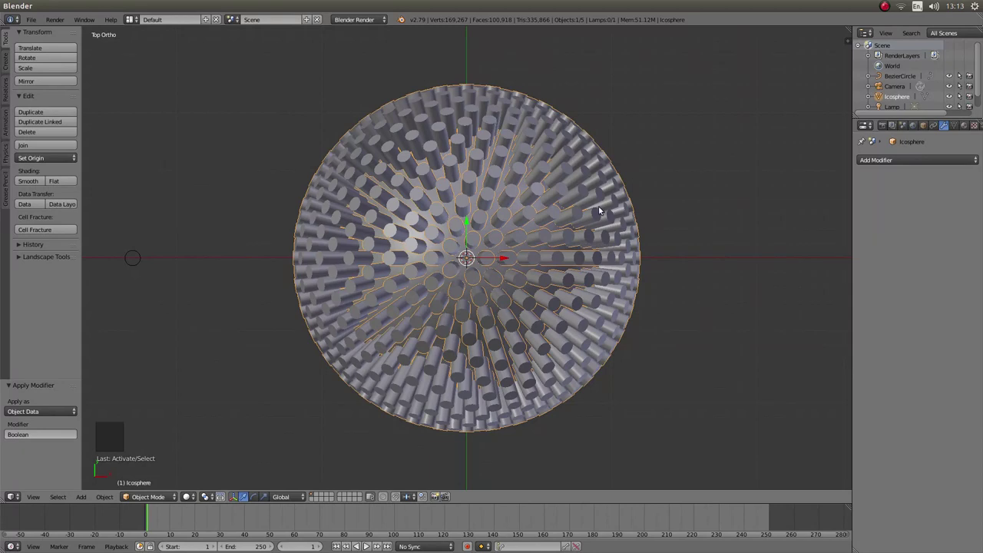
- Delete the Icosphere tube object and zoom in and out to check the dimple holes
key("x")
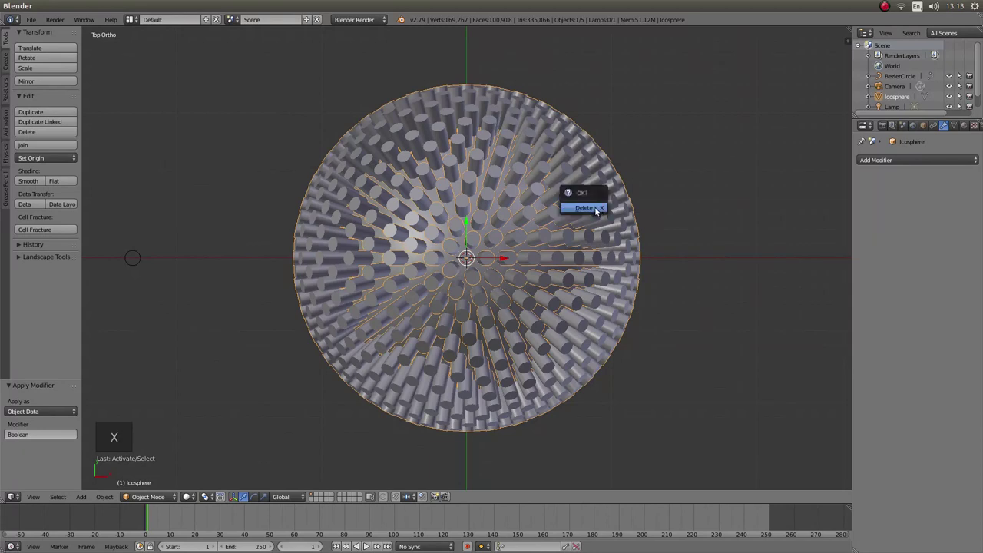
left_click(596, 209)
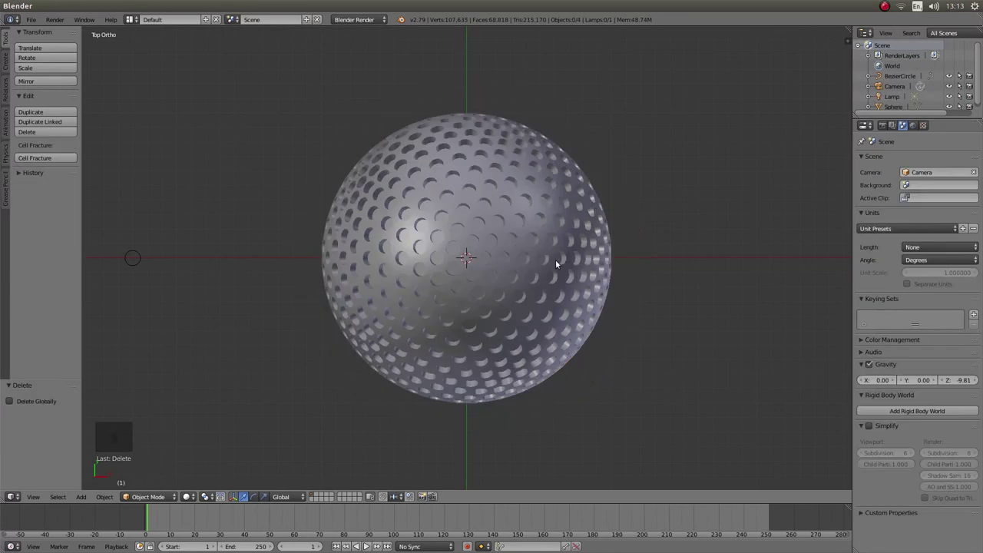
scroll(535, 262, "up", 3)
scroll(535, 262, "up", 2)
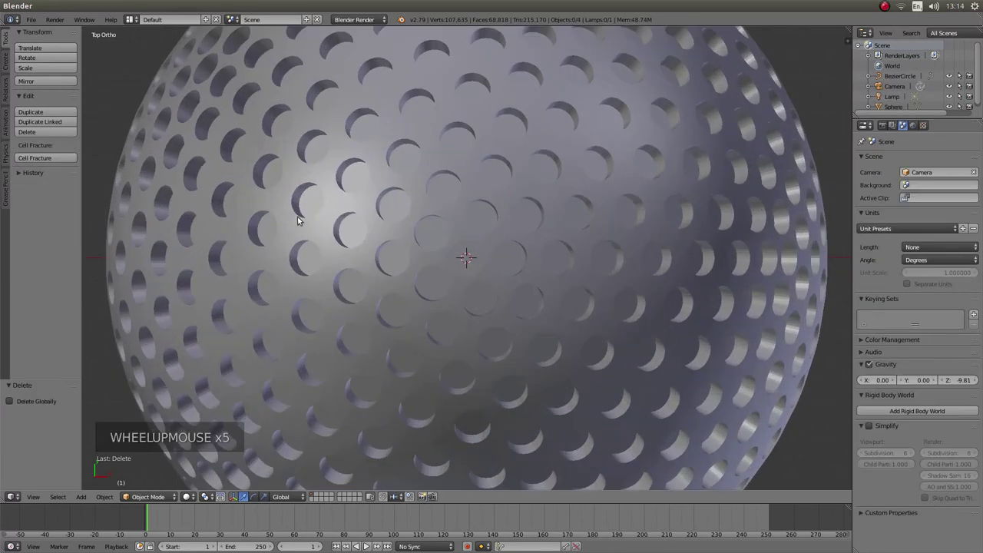
scroll(483, 232, "down", 3)
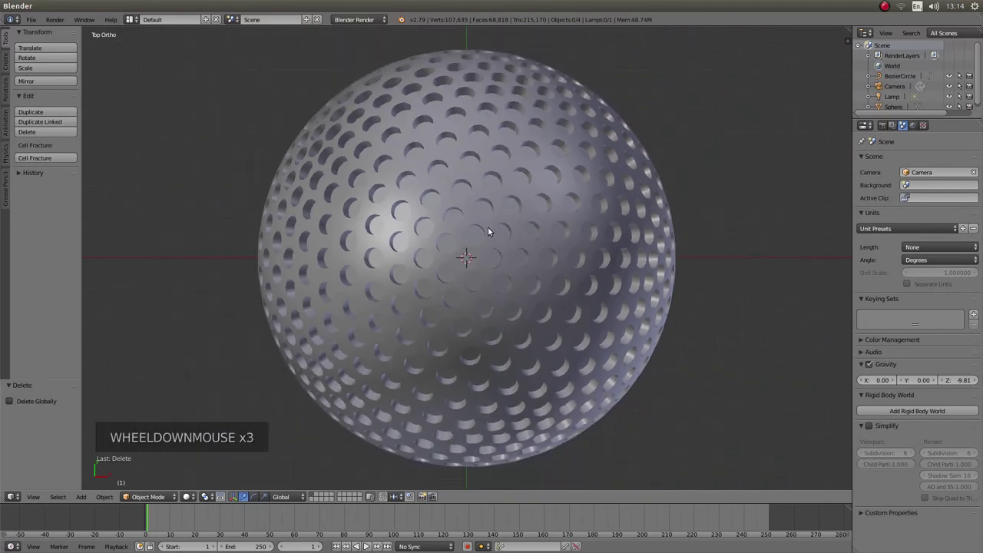
scroll(488, 229, "up", 5)
scroll(407, 242, "down", 6)
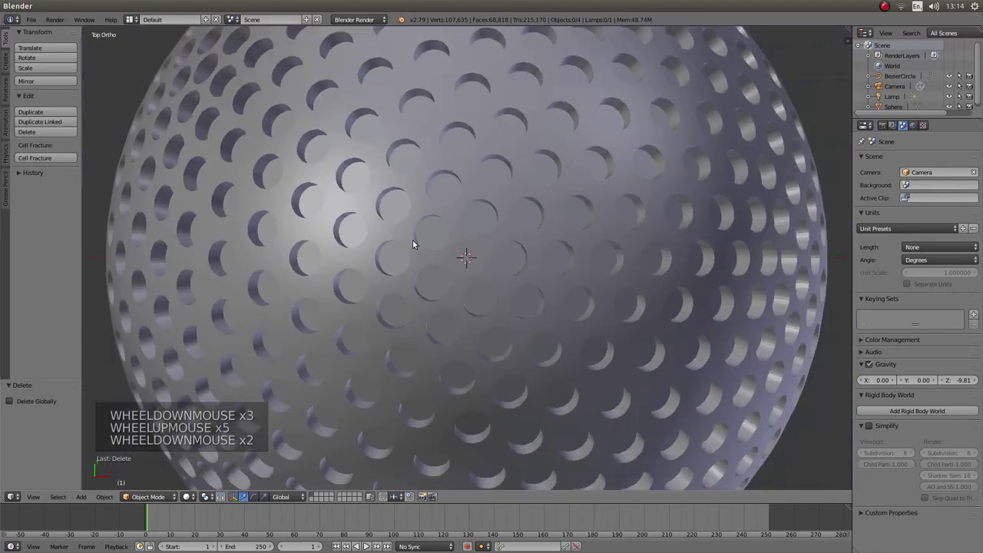
scroll(475, 200, "up", 2)
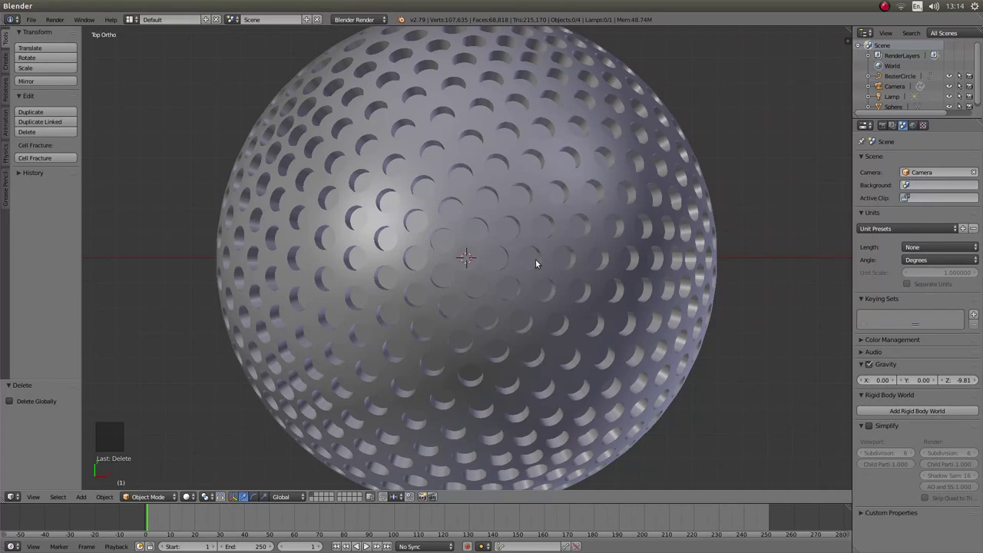
right_click(503, 205)
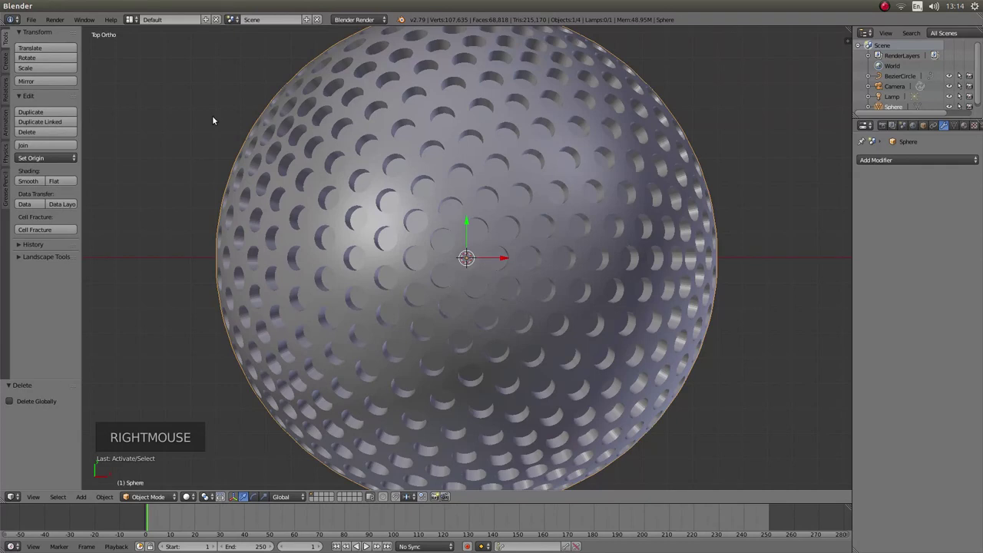
left_click(27, 181)
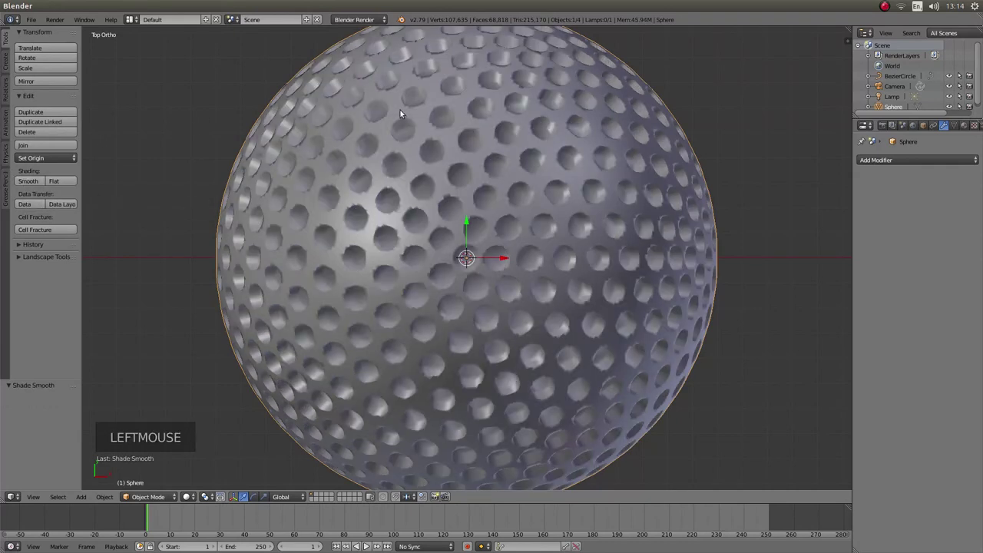
scroll(460, 220, "up", 6)
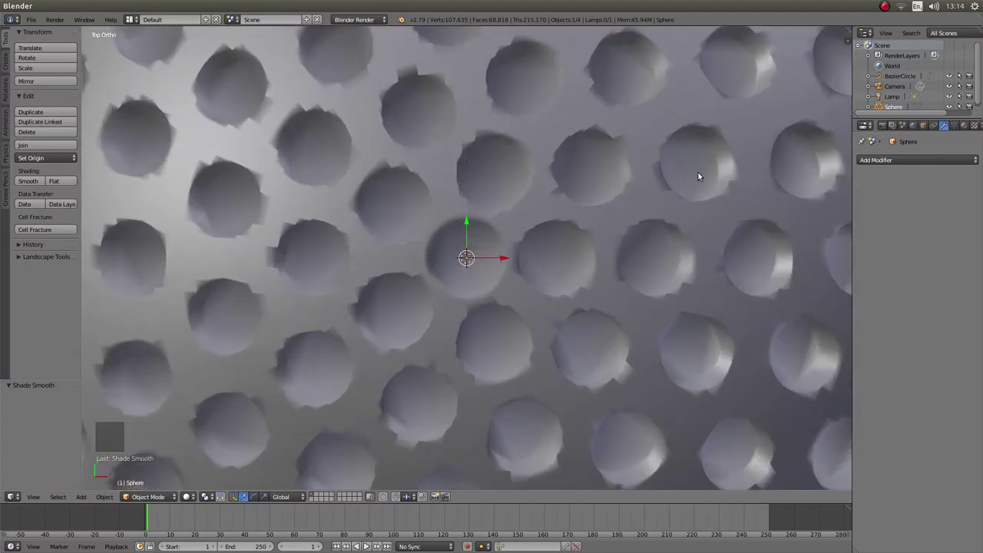
scroll(422, 192, "down", 7)
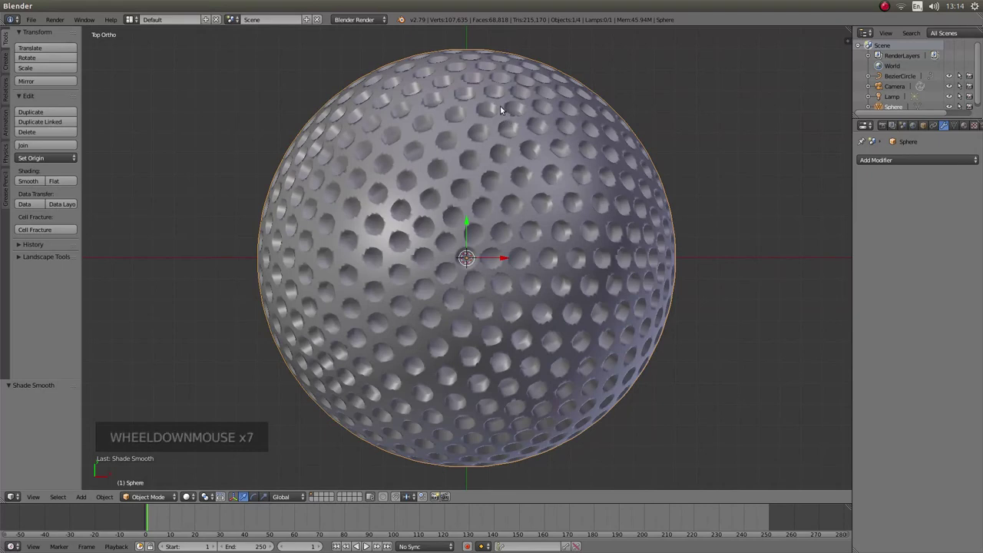
scroll(435, 207, "up", 5)
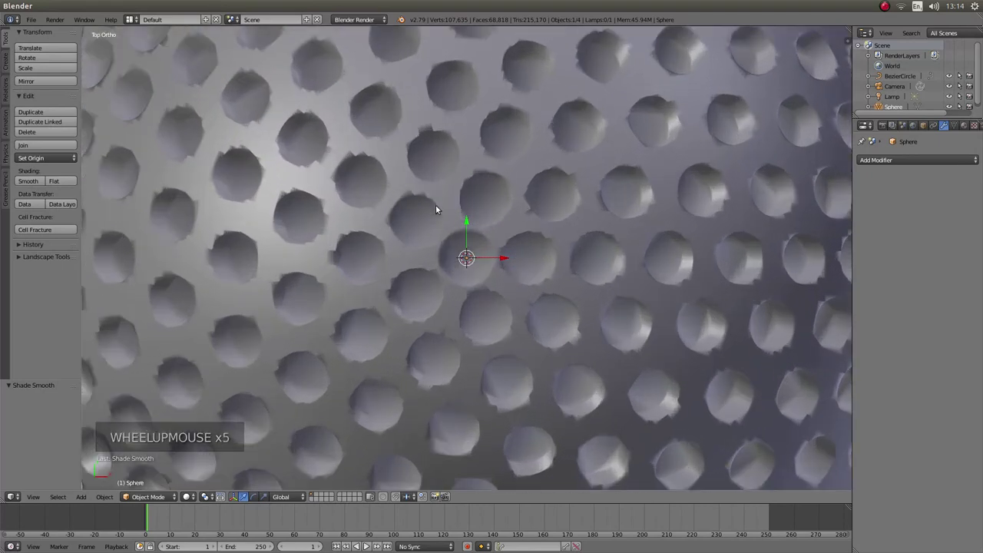
scroll(512, 186, "down", 4)
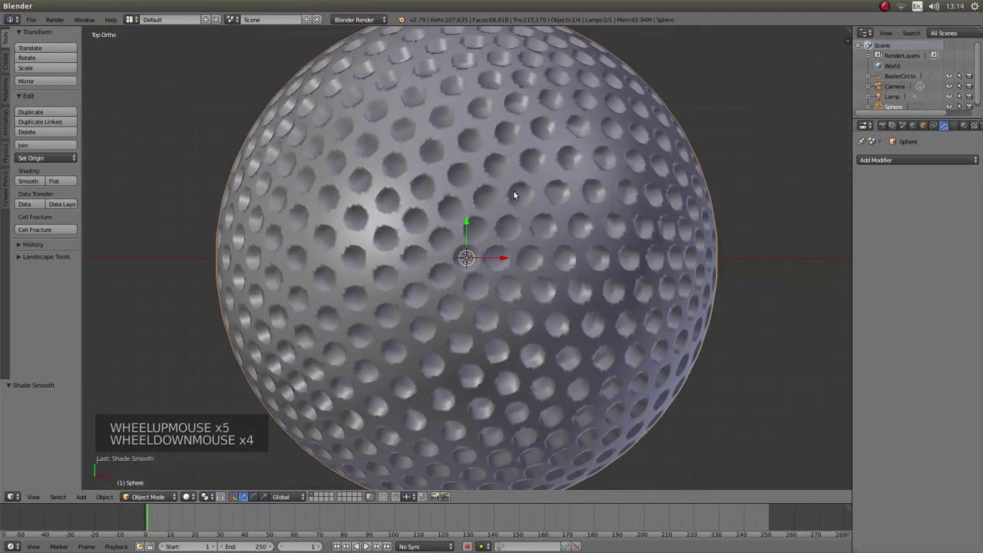
left_click(61, 180)
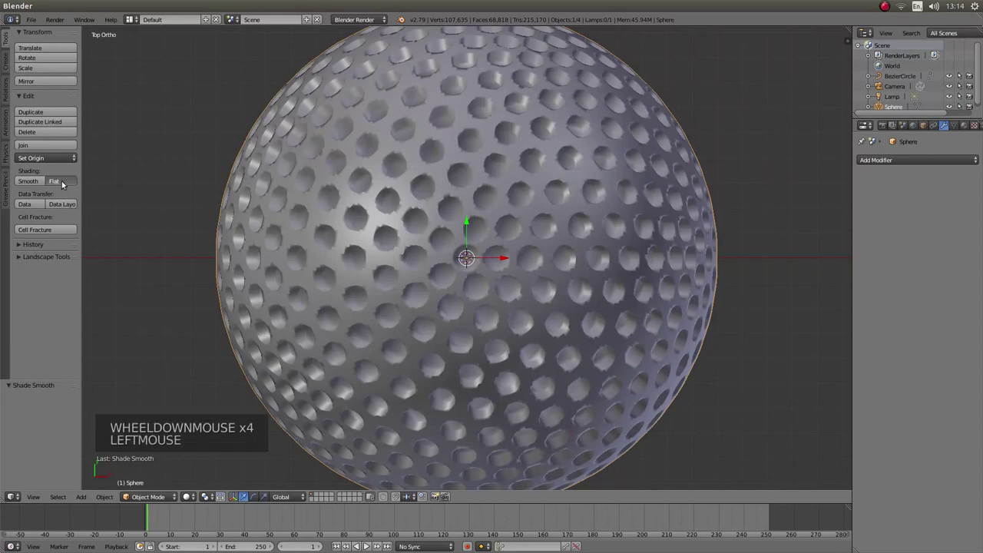